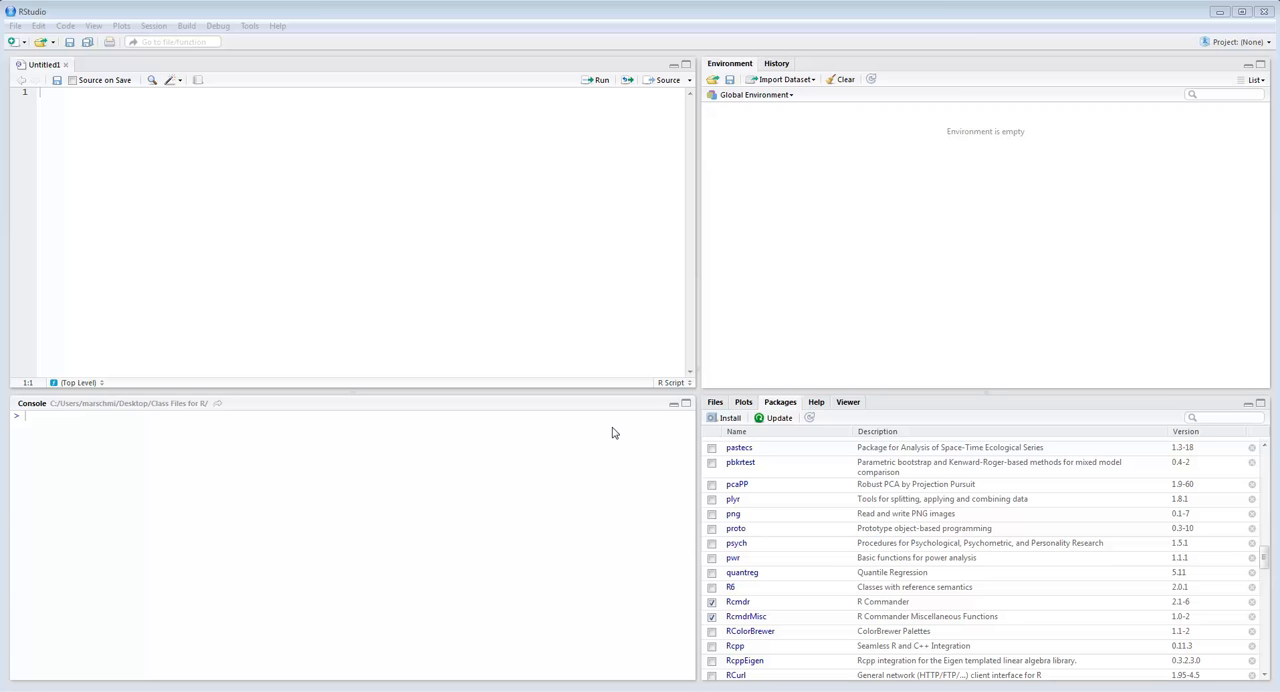
# - Import the text file EssayMarks.dat from the Class Files for R folder as the dataset EssayMarks
pyautogui.click(788, 80)
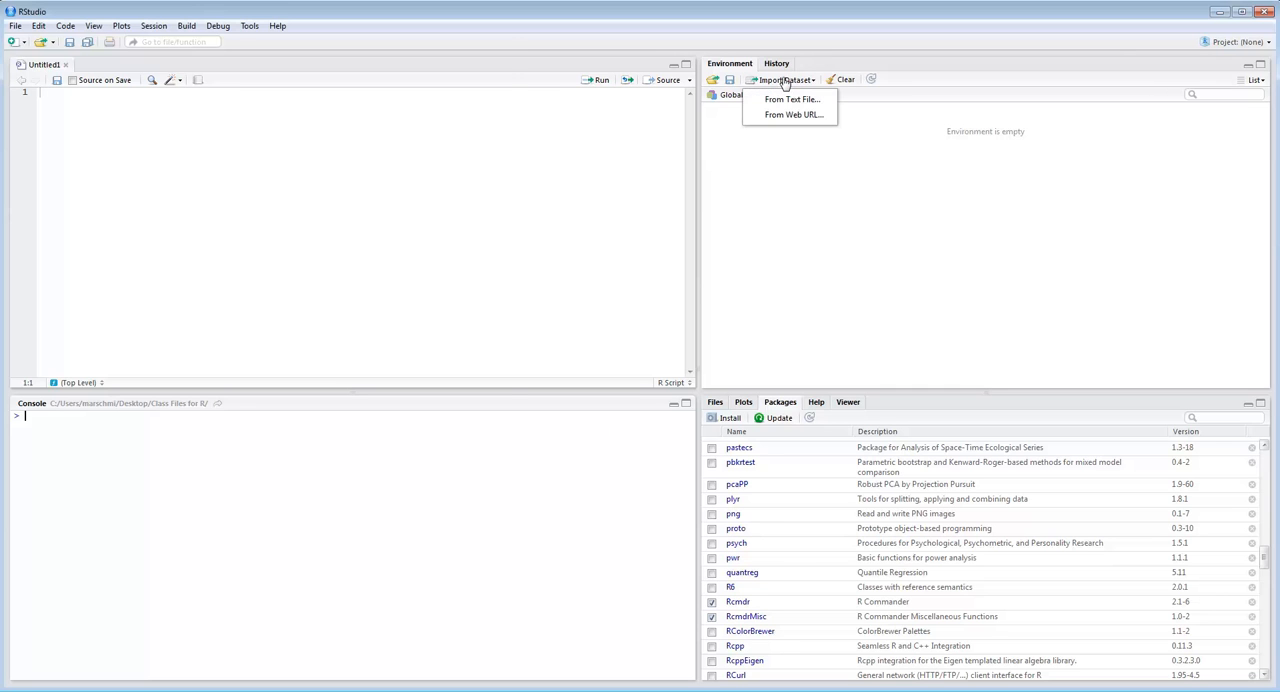
pyautogui.click(777, 101)
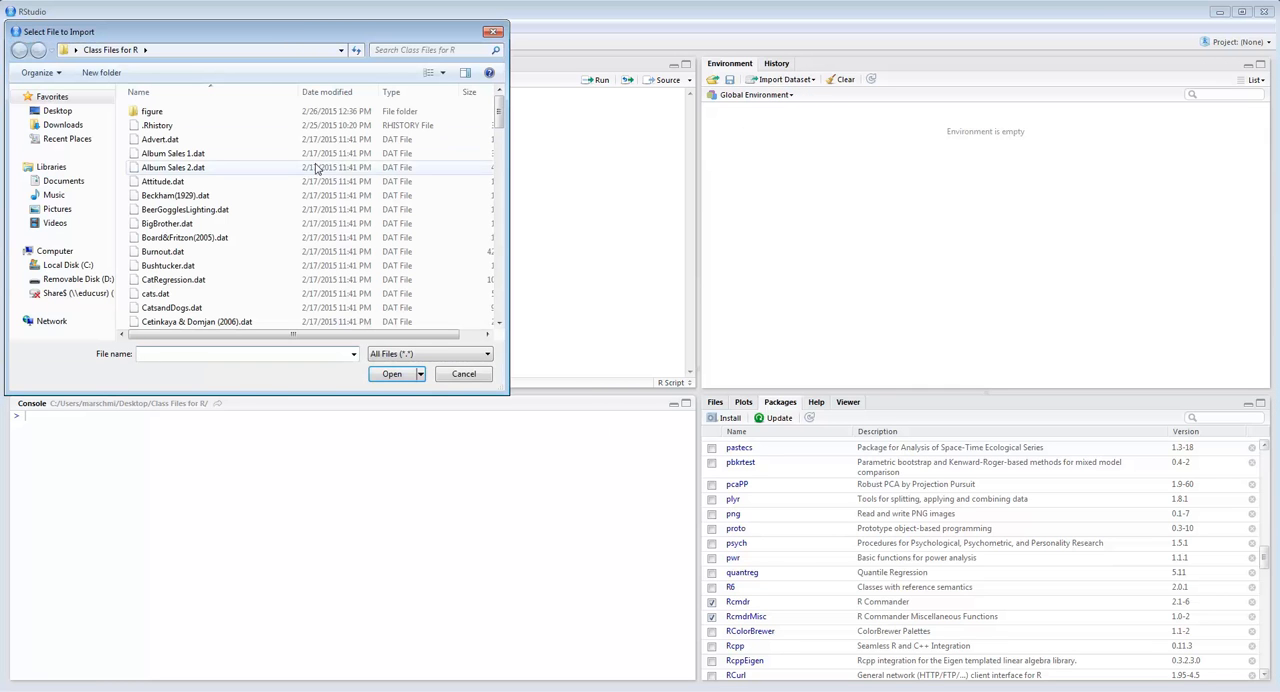
pyautogui.moveTo(501, 117); pyautogui.dragTo(469, 187)
pyautogui.doubleClick(168, 253)
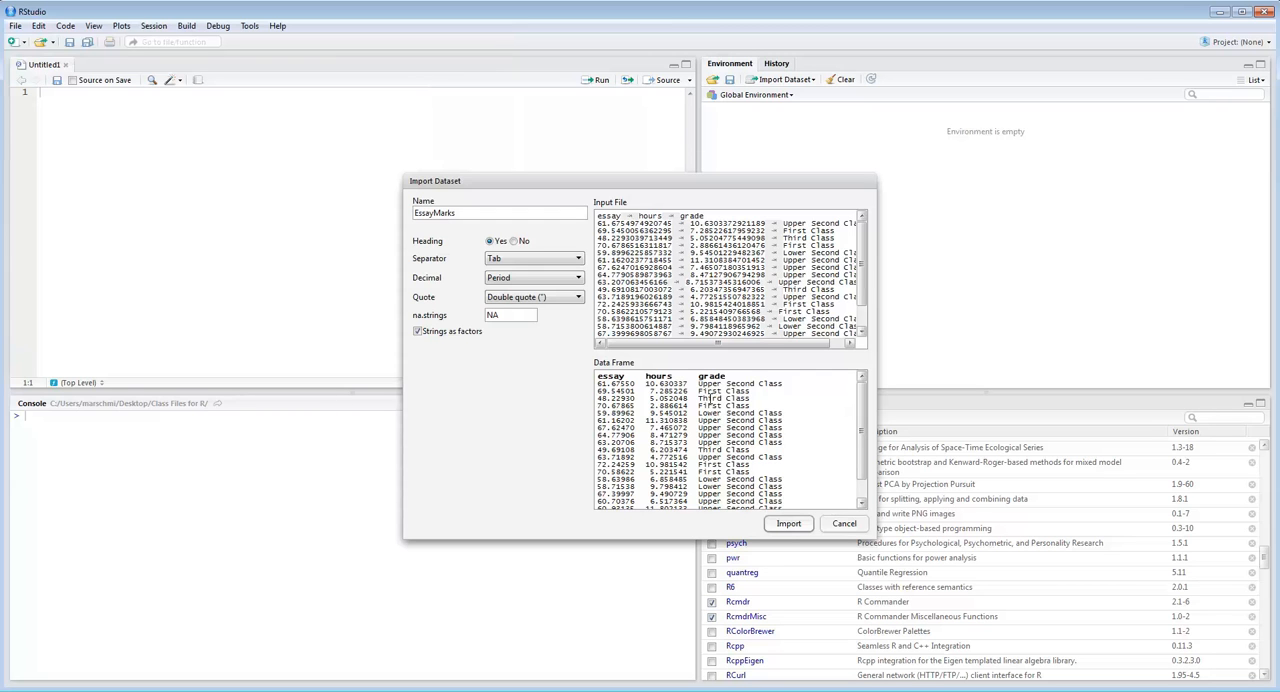
pyautogui.click(789, 523)
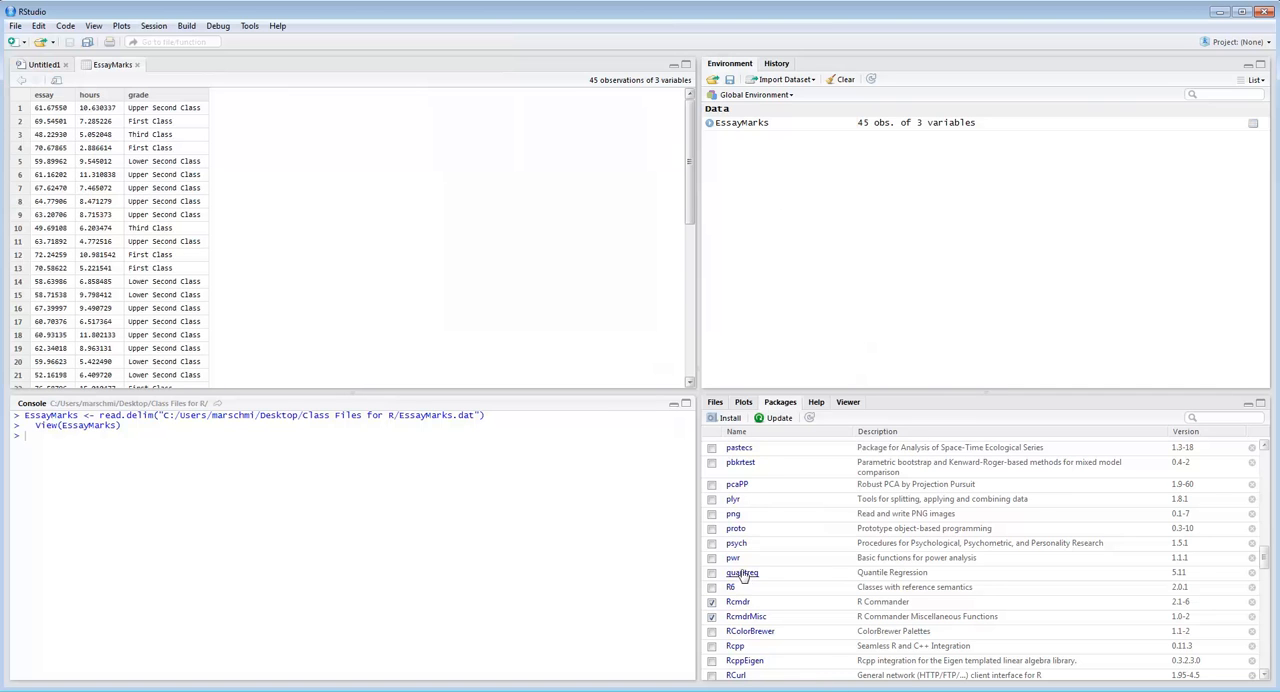
# - Reload the Rcmdr package to launch R Commander and choose EssayMarks as its data set
pyautogui.scroll(-3, 729, 565)
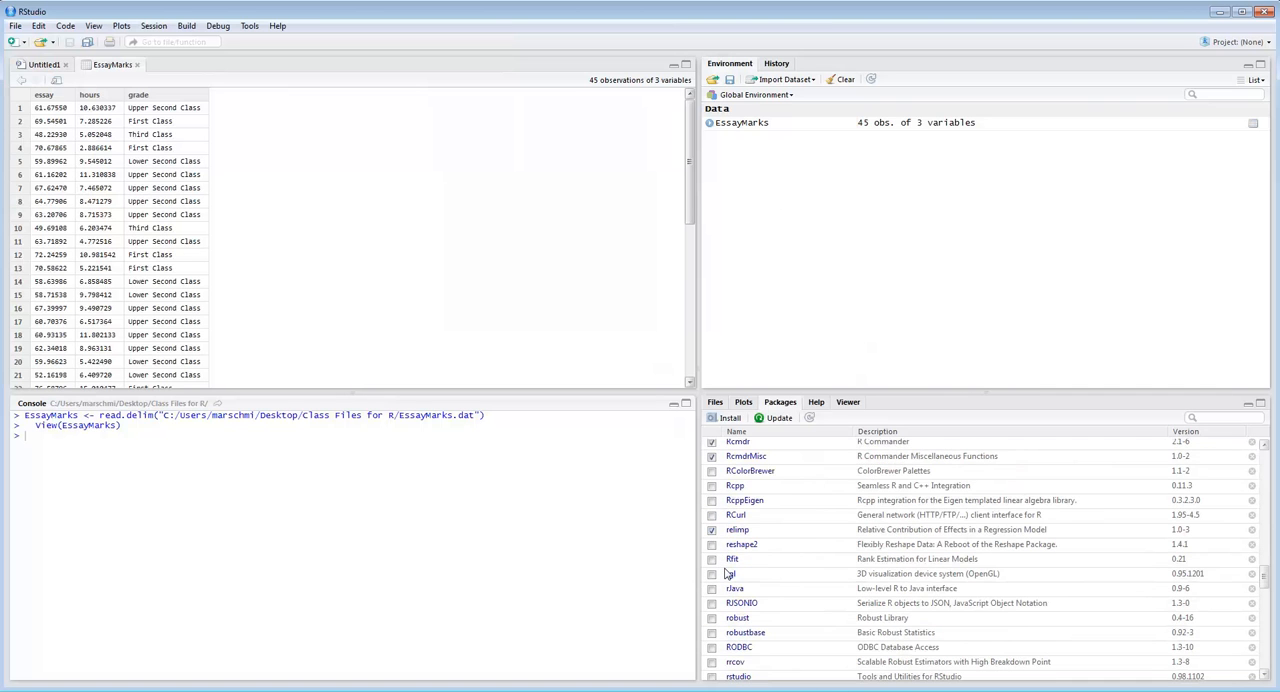
pyautogui.click(711, 443)
pyautogui.click(711, 443)
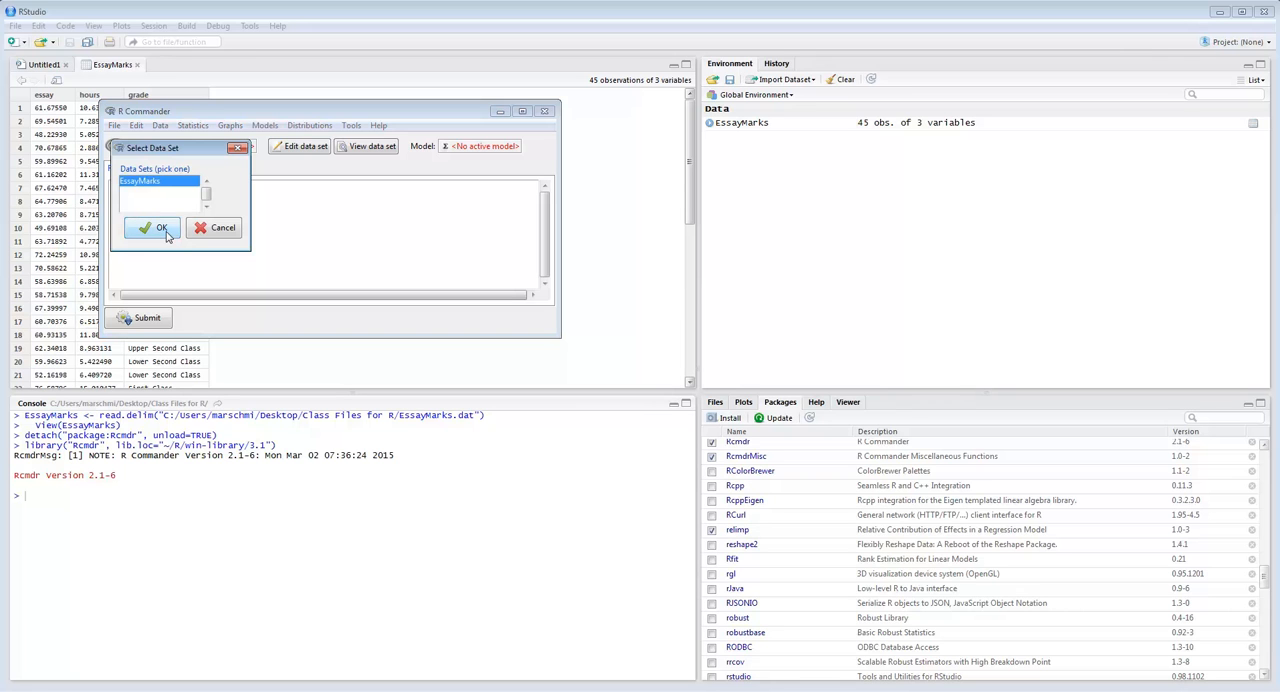
pyautogui.click(160, 229)
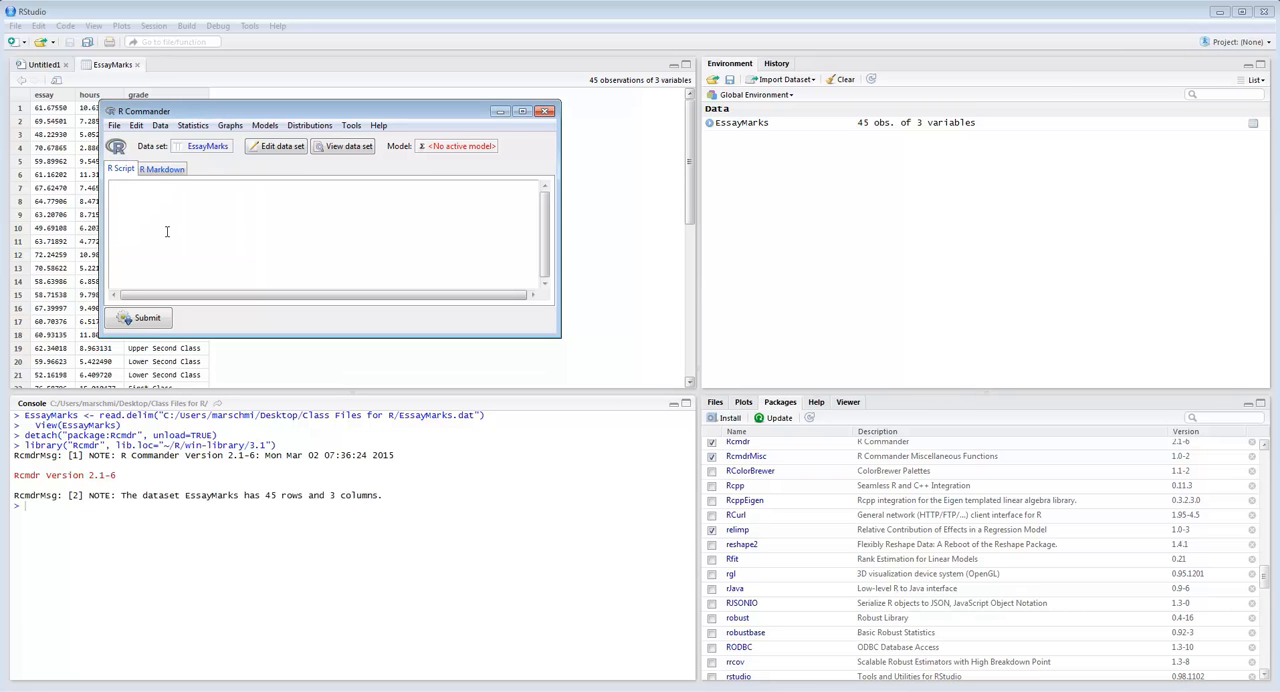
# - Export the active data set from R Commander with commas as field separator, saving it to the Desktop as EssayMarks.csv
pyautogui.click(159, 127)
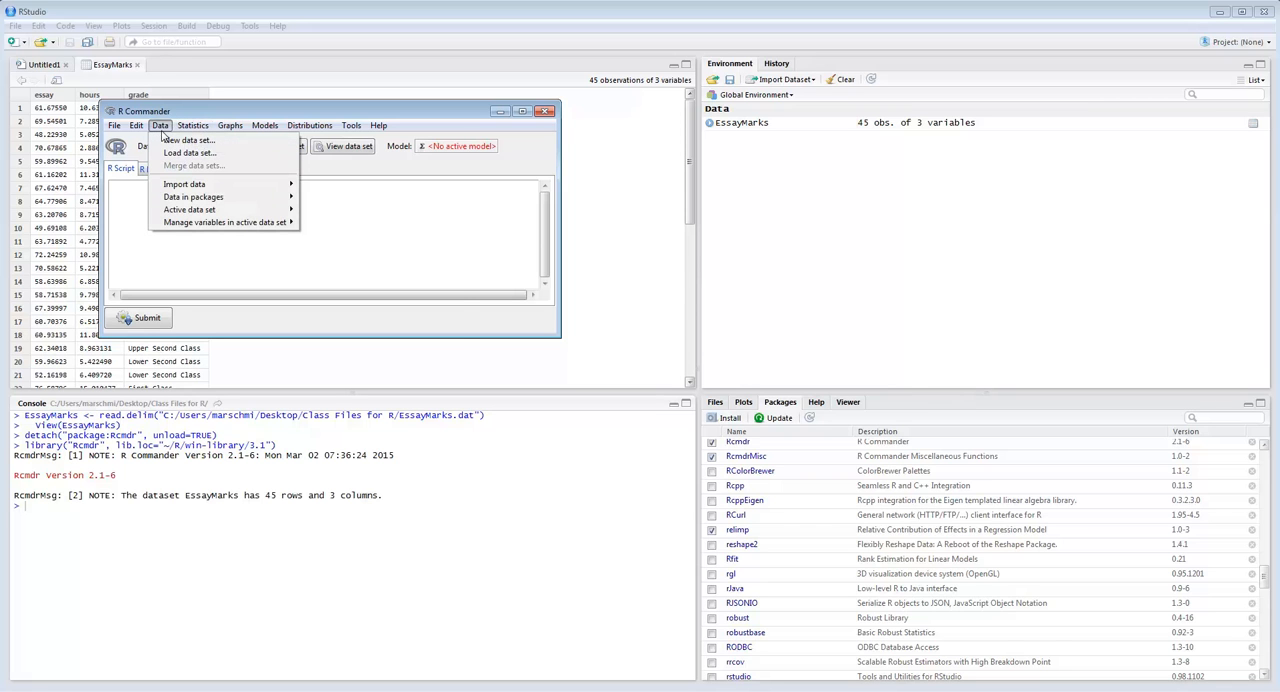
pyautogui.moveTo(185, 211)
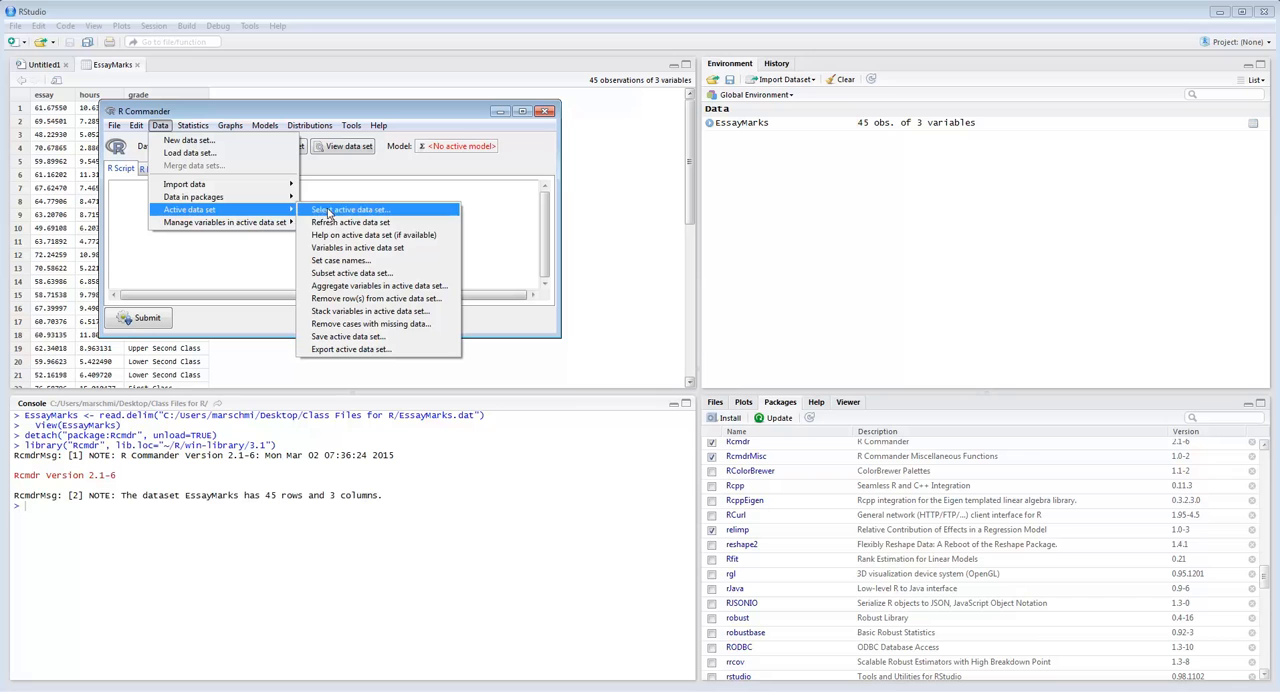
pyautogui.click(340, 350)
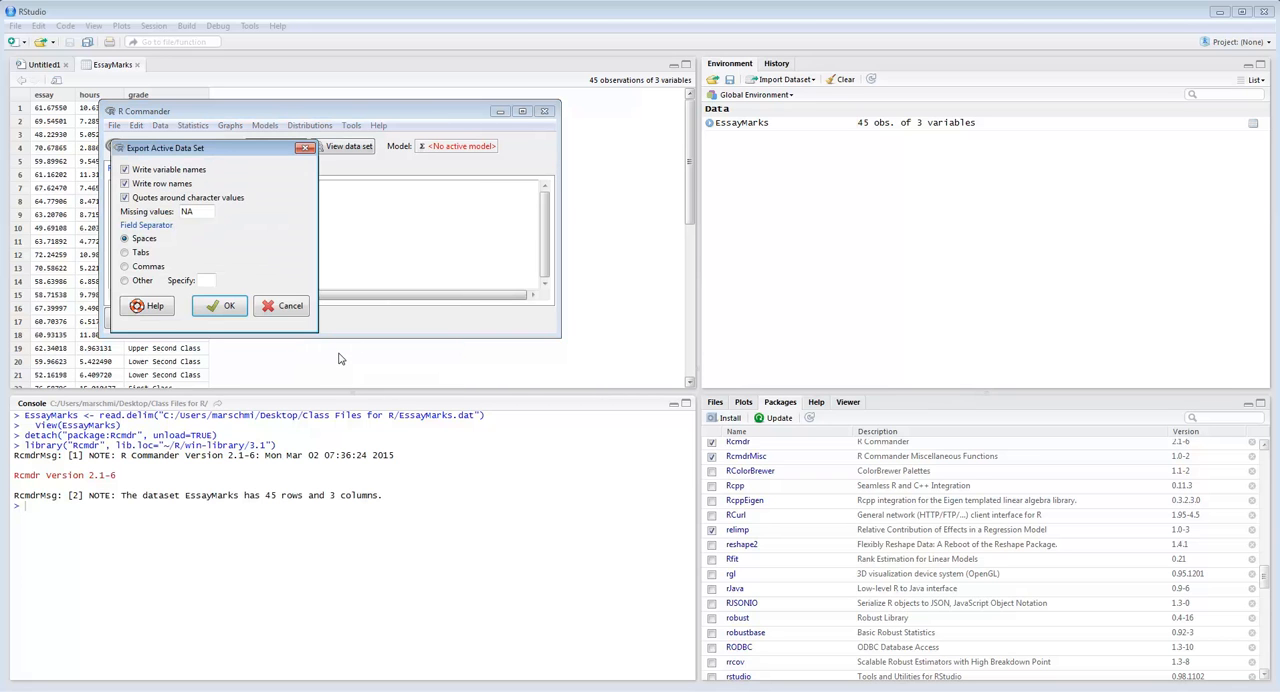
pyautogui.click(125, 267)
pyautogui.click(220, 306)
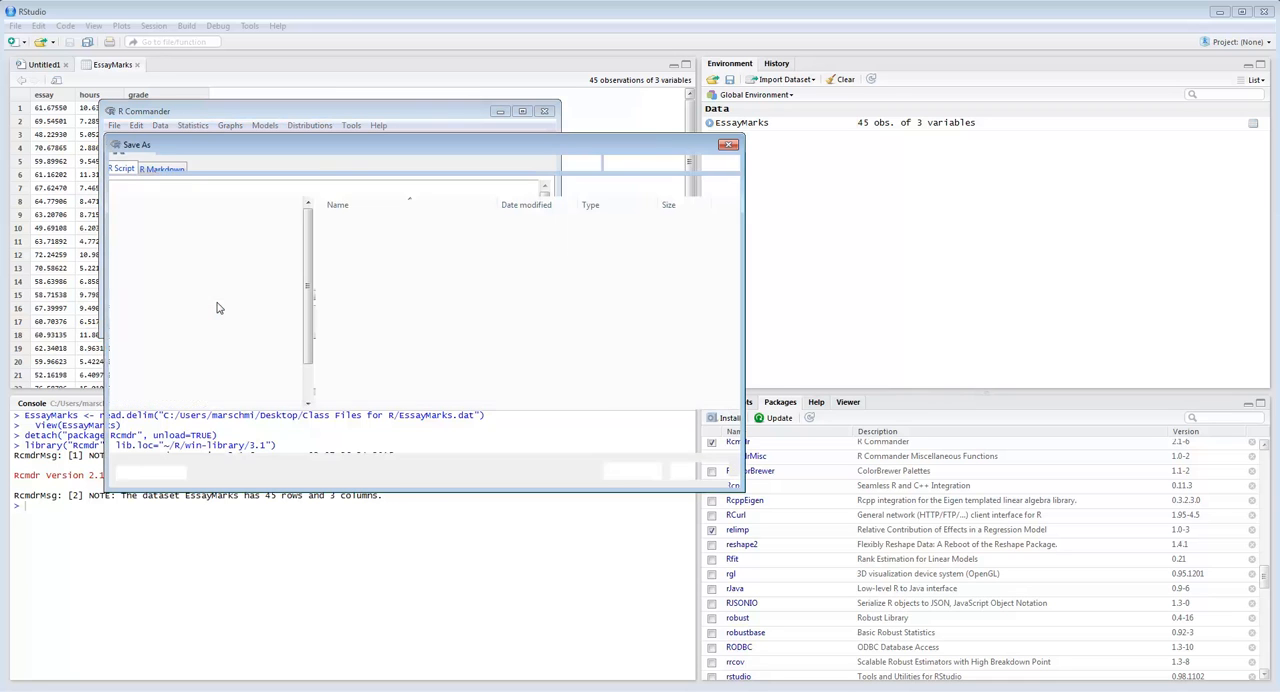
pyautogui.click(155, 224)
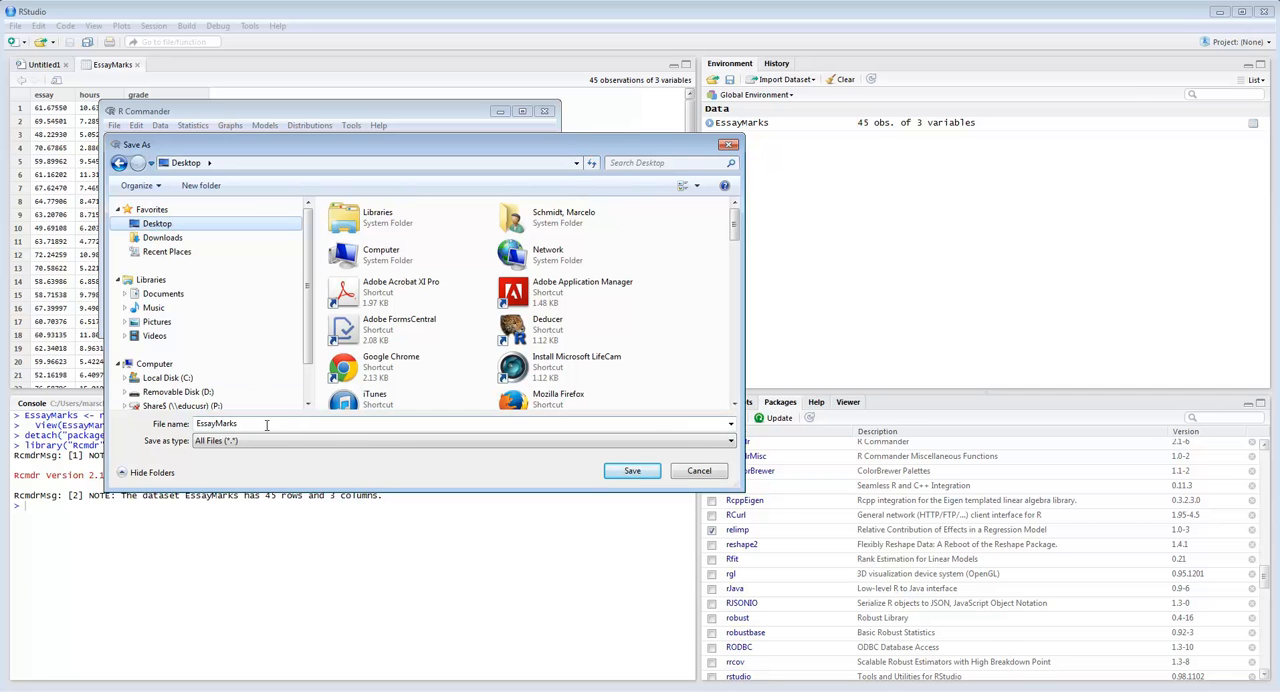
pyautogui.click(630, 471)
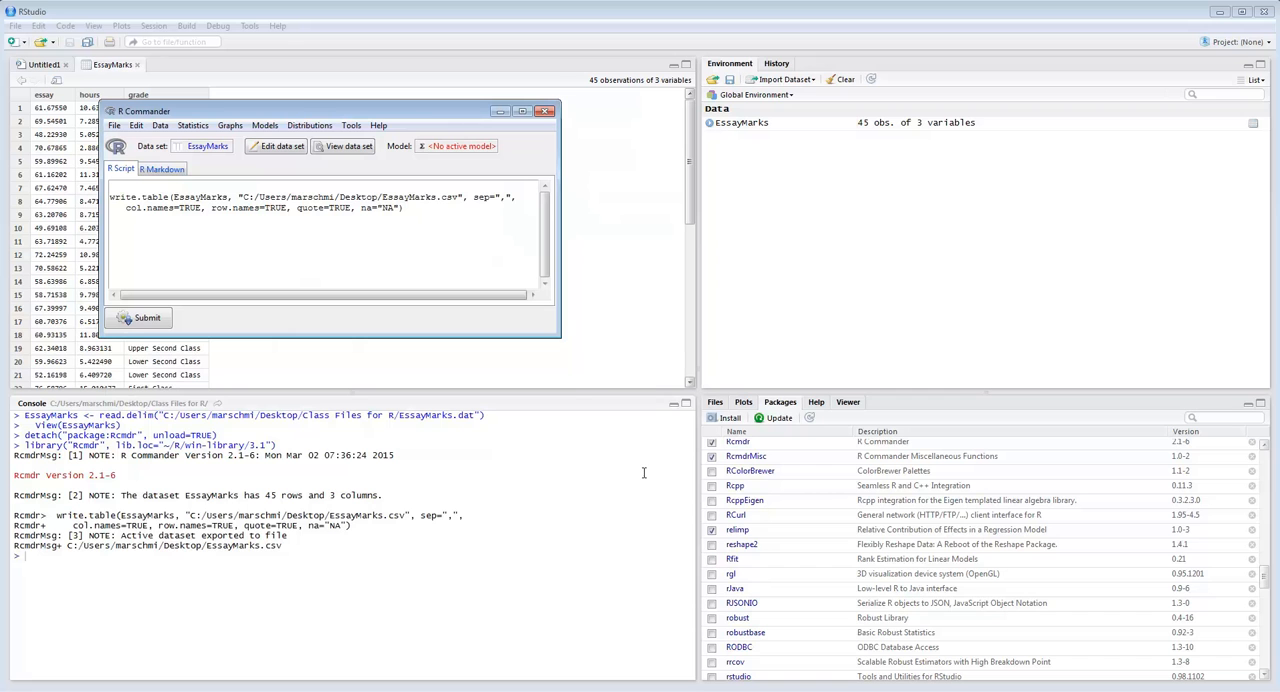
# - Minimize the open windows, open the exported EssayMarks file from the desktop in Excel and maximize its workbook window
pyautogui.click(501, 114)
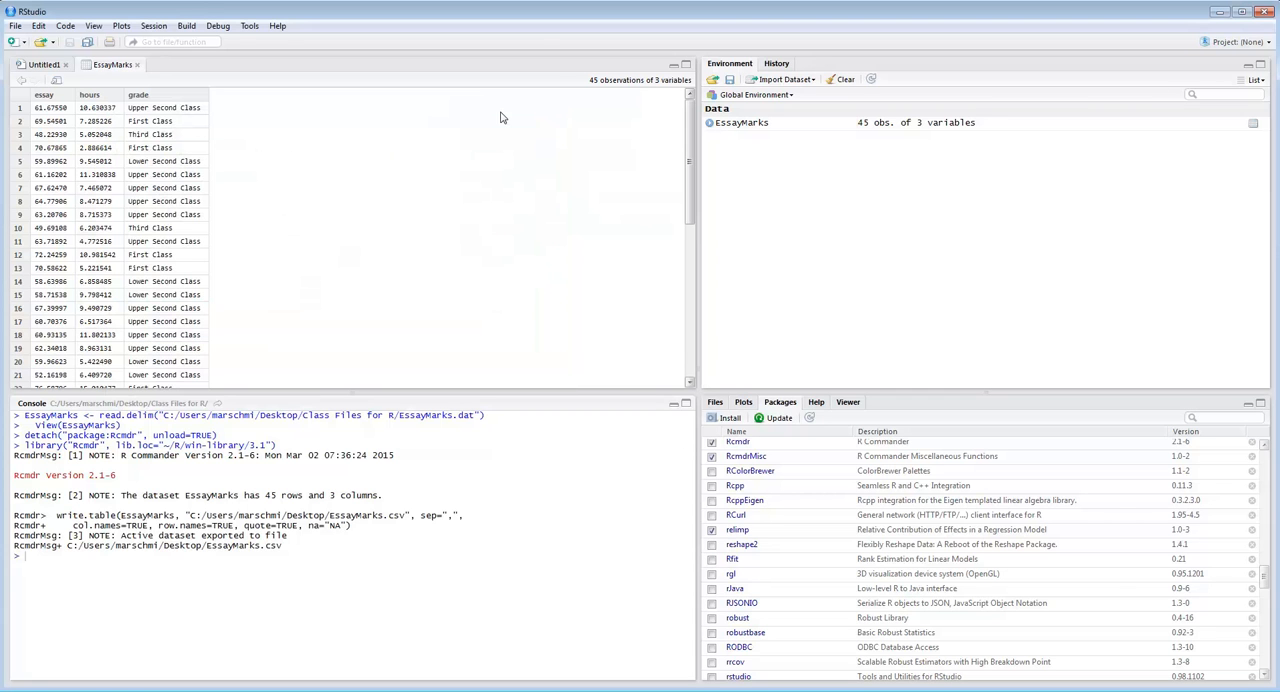
pyautogui.click(1220, 11)
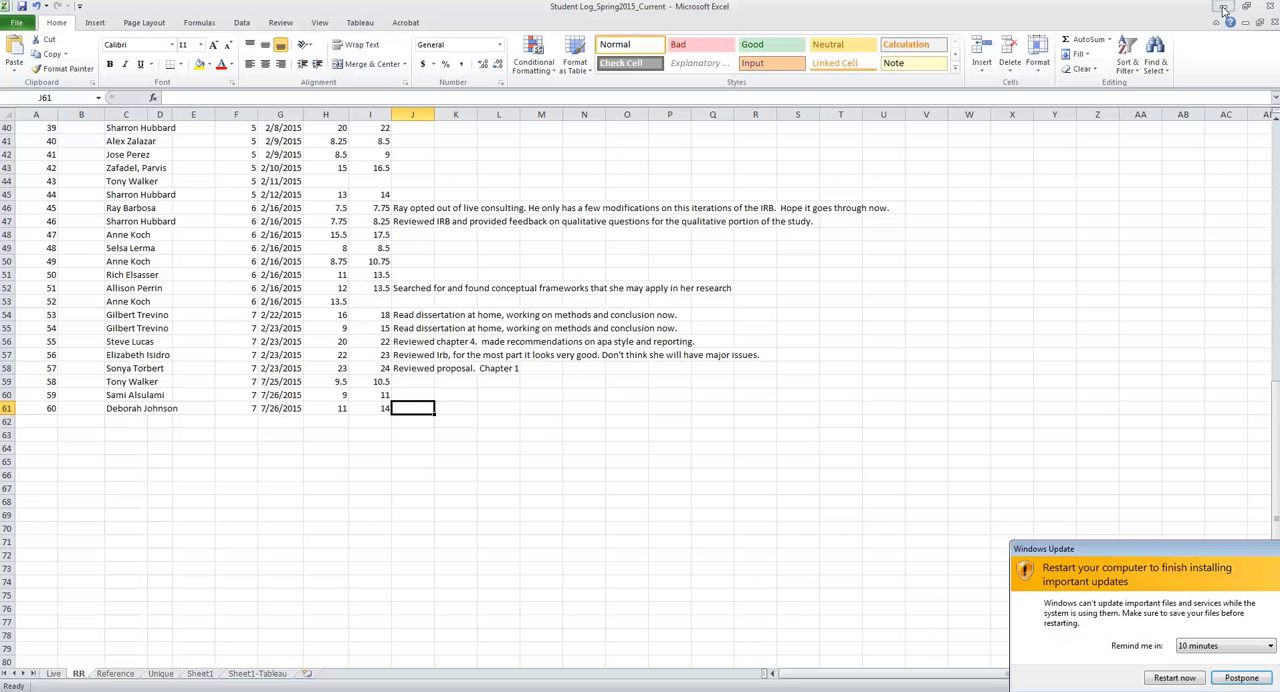
pyautogui.click(1222, 9)
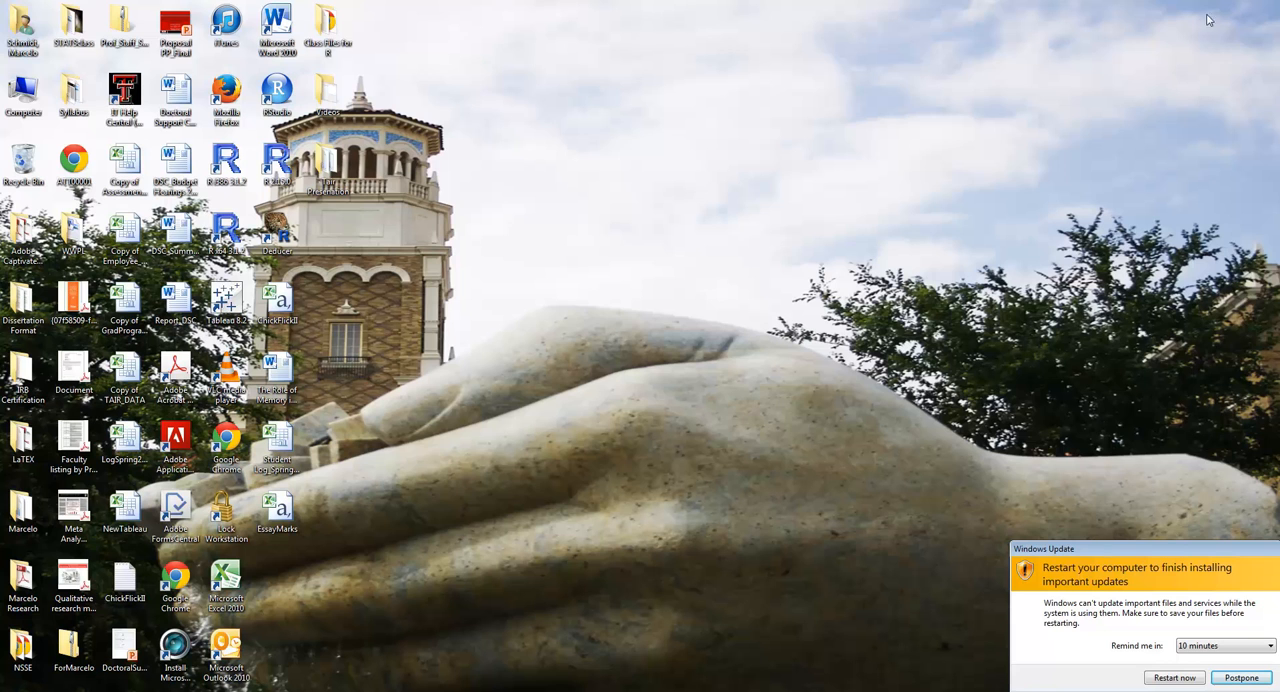
pyautogui.doubleClick(275, 507)
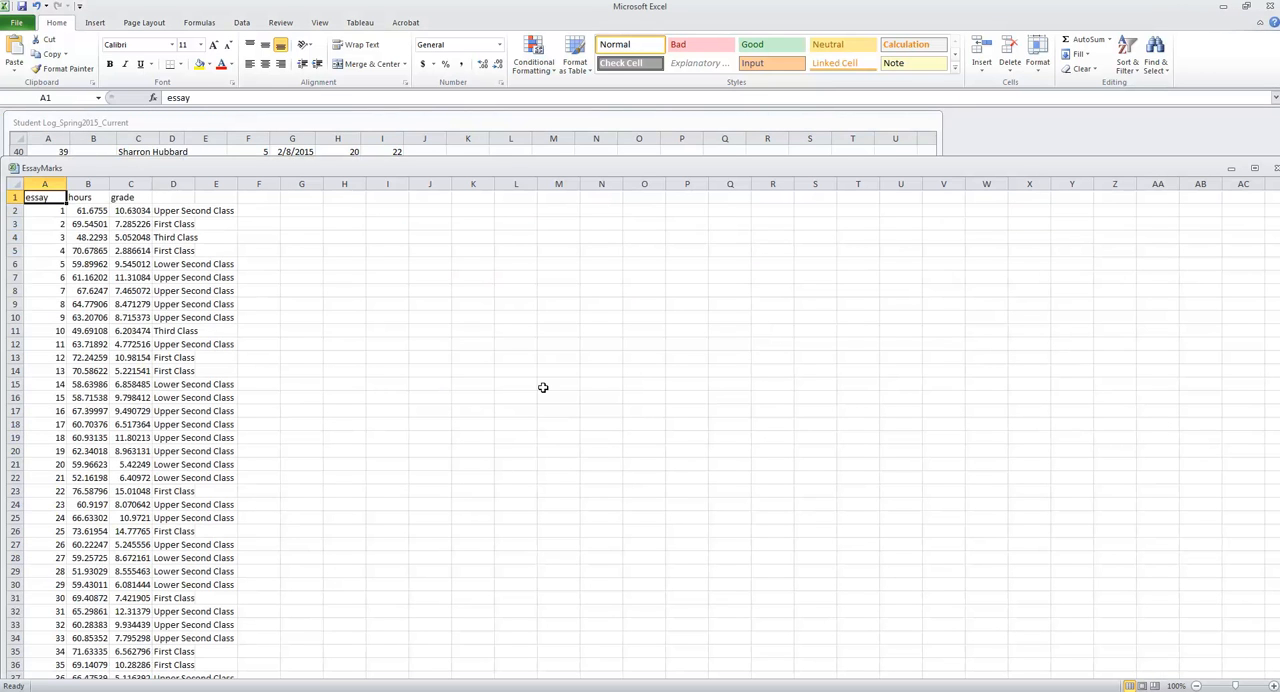
pyautogui.moveTo(1159, 164); pyautogui.dragTo(1149, 142)
pyautogui.click(1245, 148)
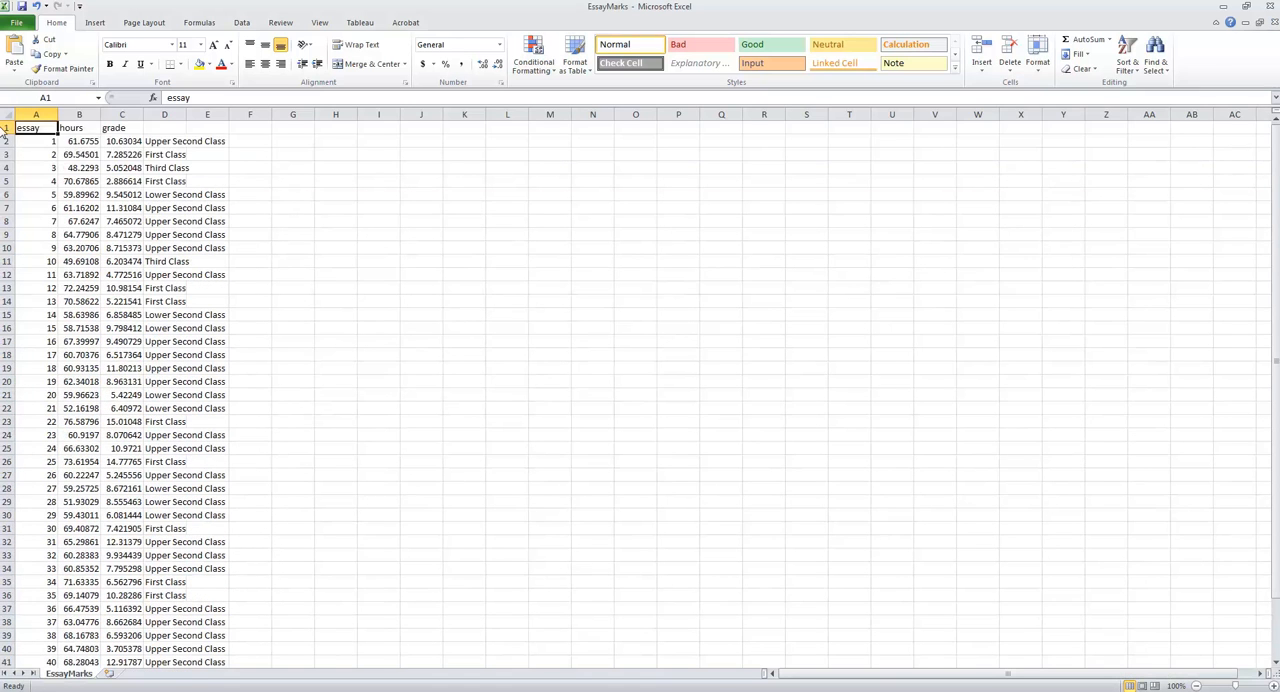
# - Move the headers essay, hours and grade from A1:C1 one column over to B1:D1
pyautogui.moveTo(26, 128); pyautogui.dragTo(114, 128)
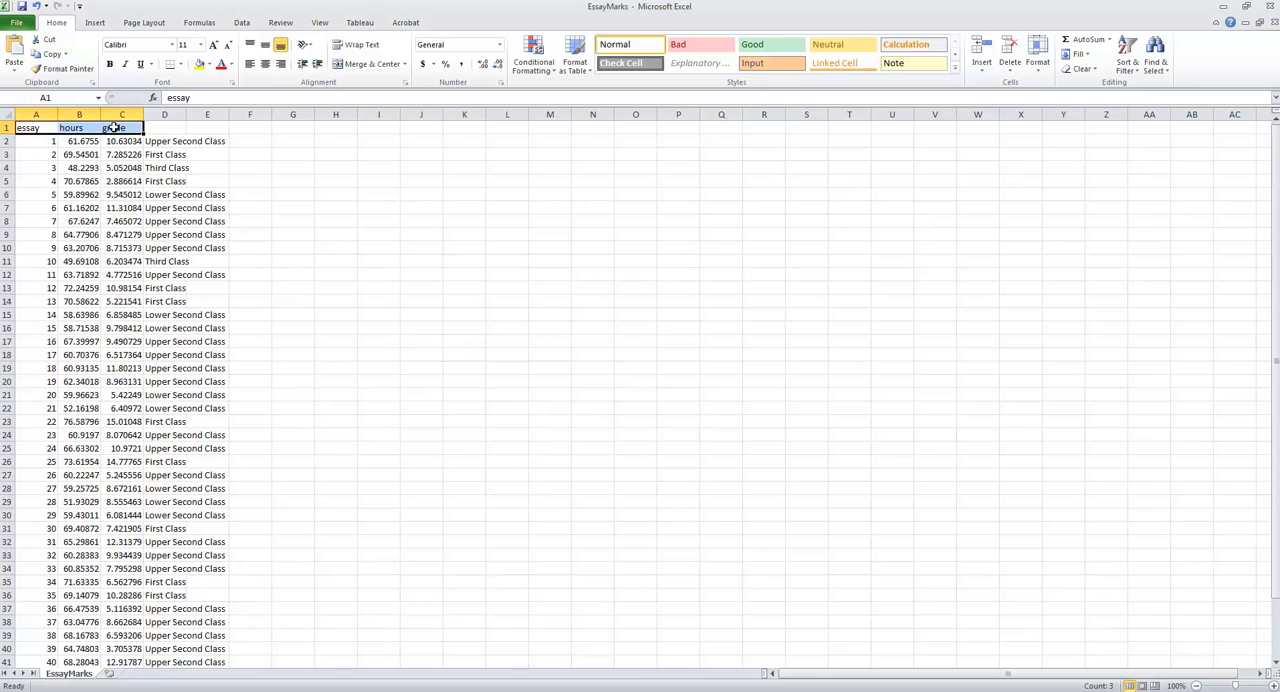
pyautogui.rightClick(114, 128)
pyautogui.click(155, 143)
pyautogui.click(79, 128)
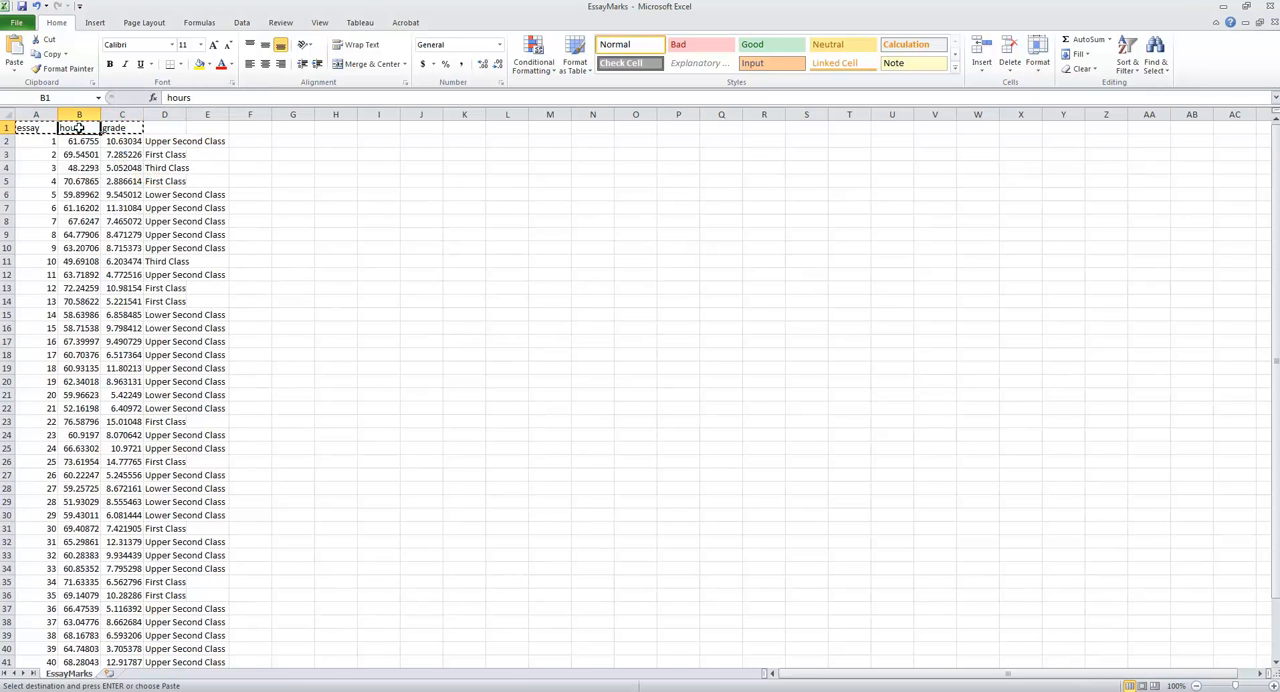
pyautogui.rightClick(79, 128)
pyautogui.click(110, 176)
pyautogui.click(305, 192)
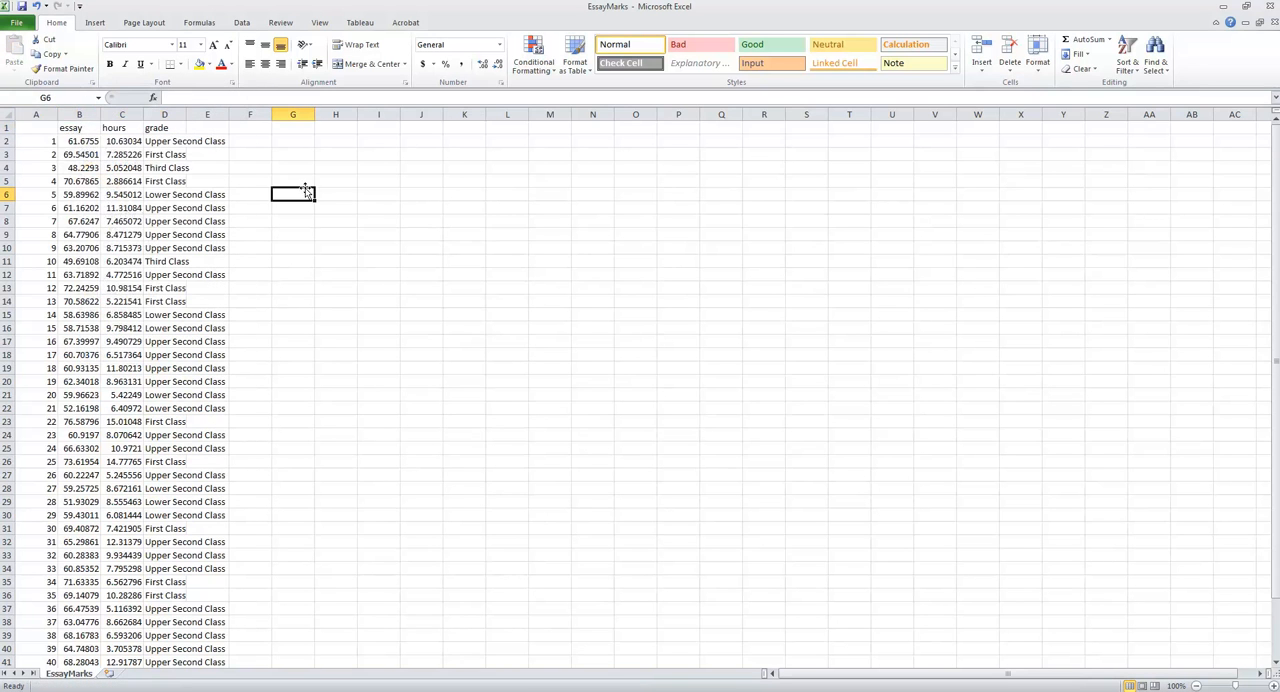
# - Delete column A, which holds the exported row numbers
pyautogui.click(36, 113)
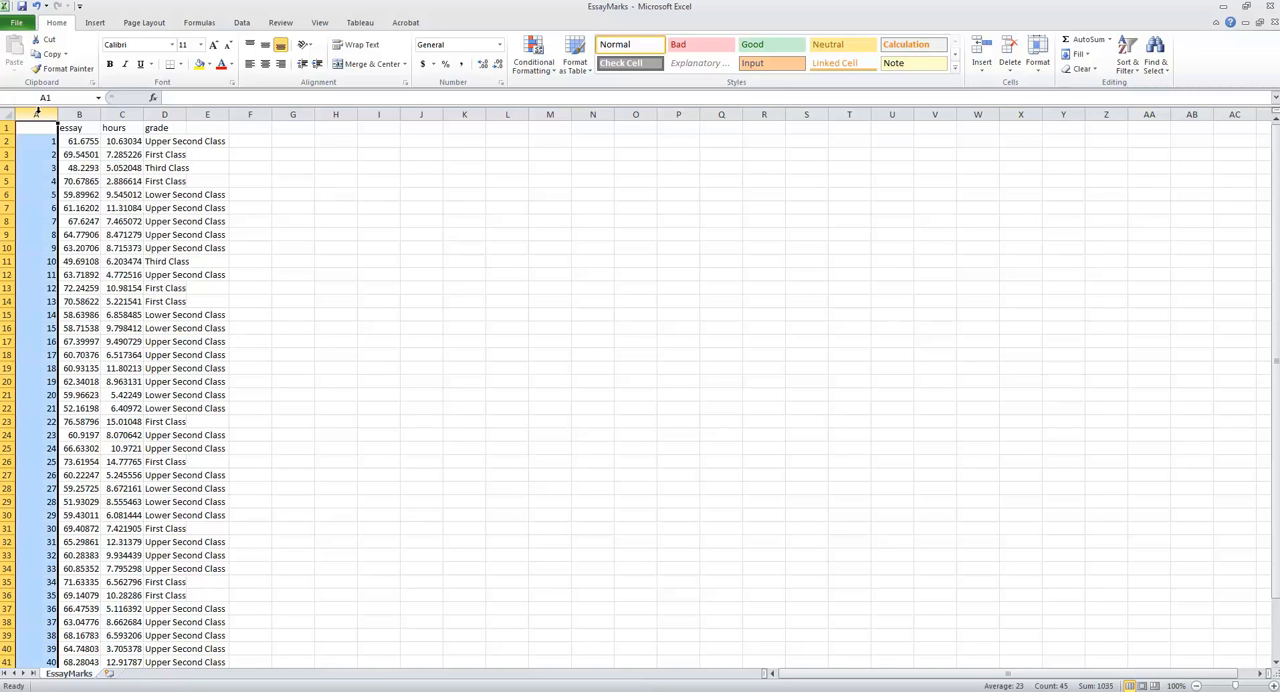
pyautogui.rightClick(36, 113)
pyautogui.click(78, 213)
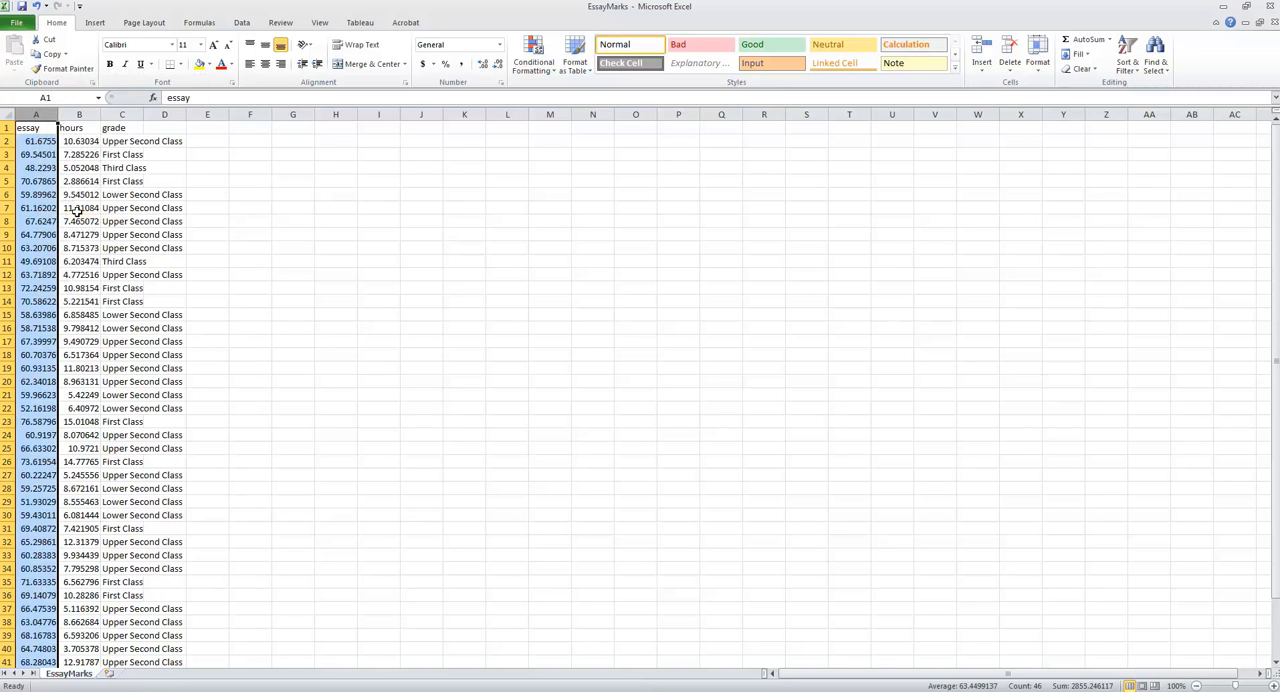
pyautogui.click(266, 233)
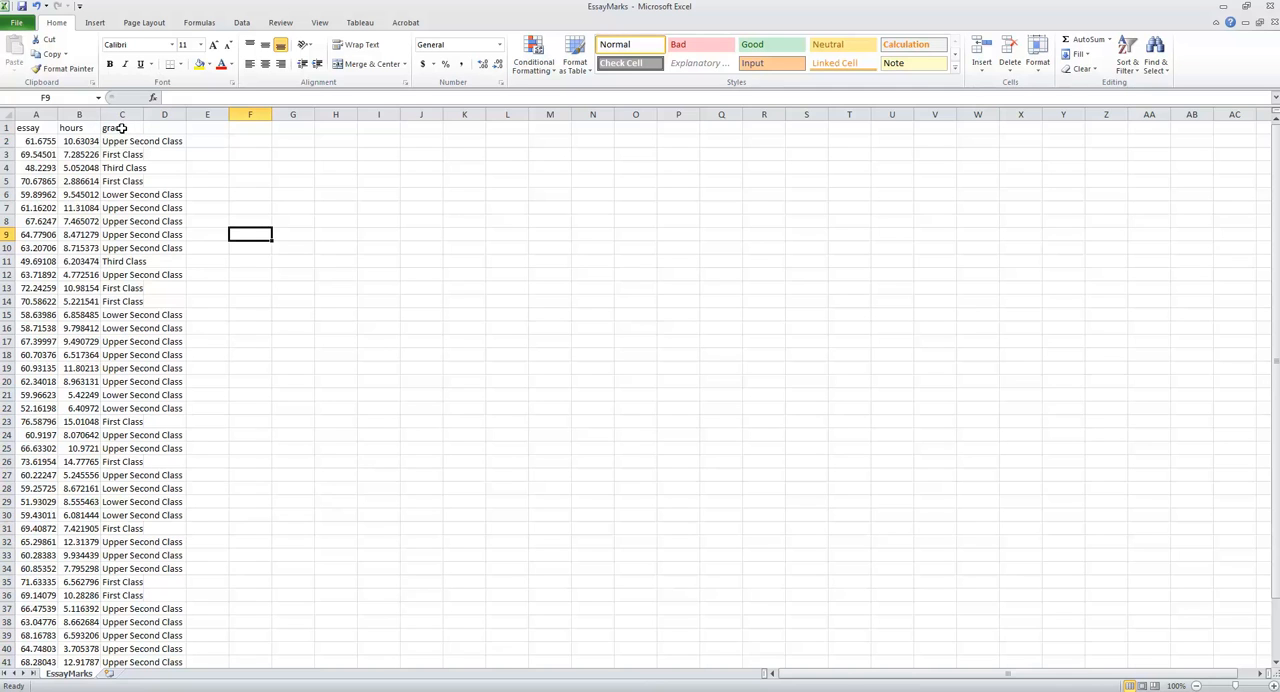
# - Add filters to the header row of the EssayMarks sheet
pyautogui.click(10, 128)
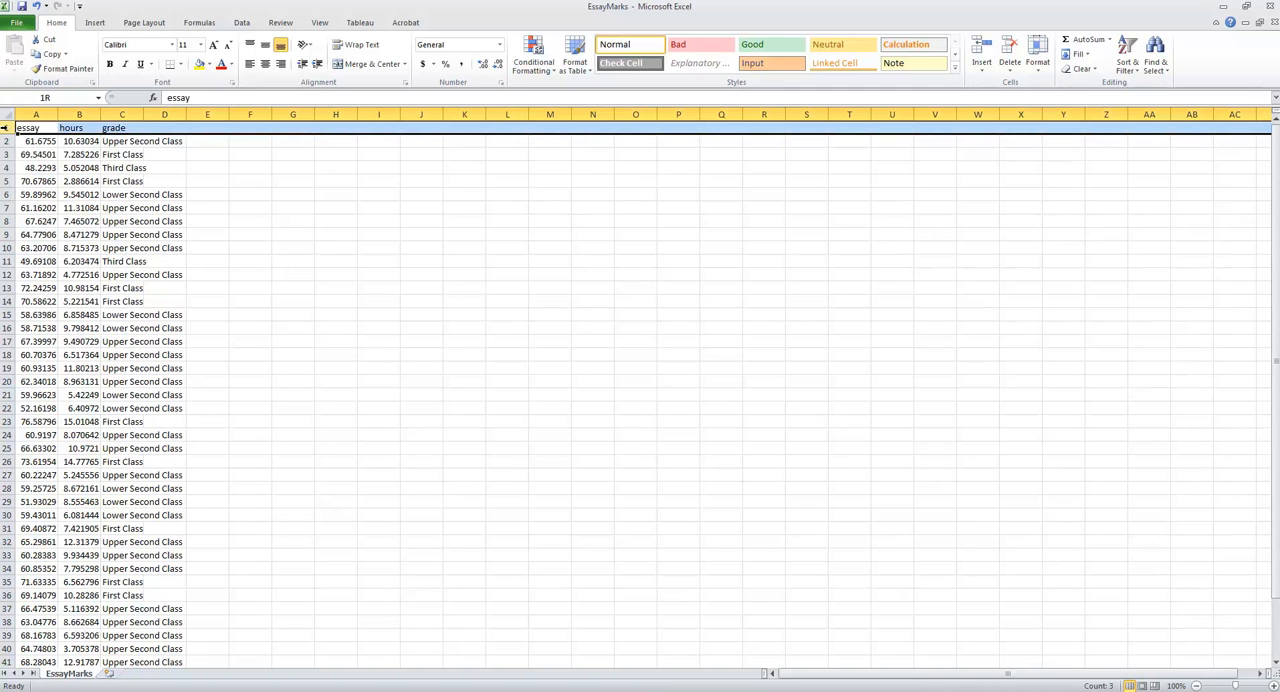
pyautogui.click(1122, 72)
pyautogui.click(1149, 127)
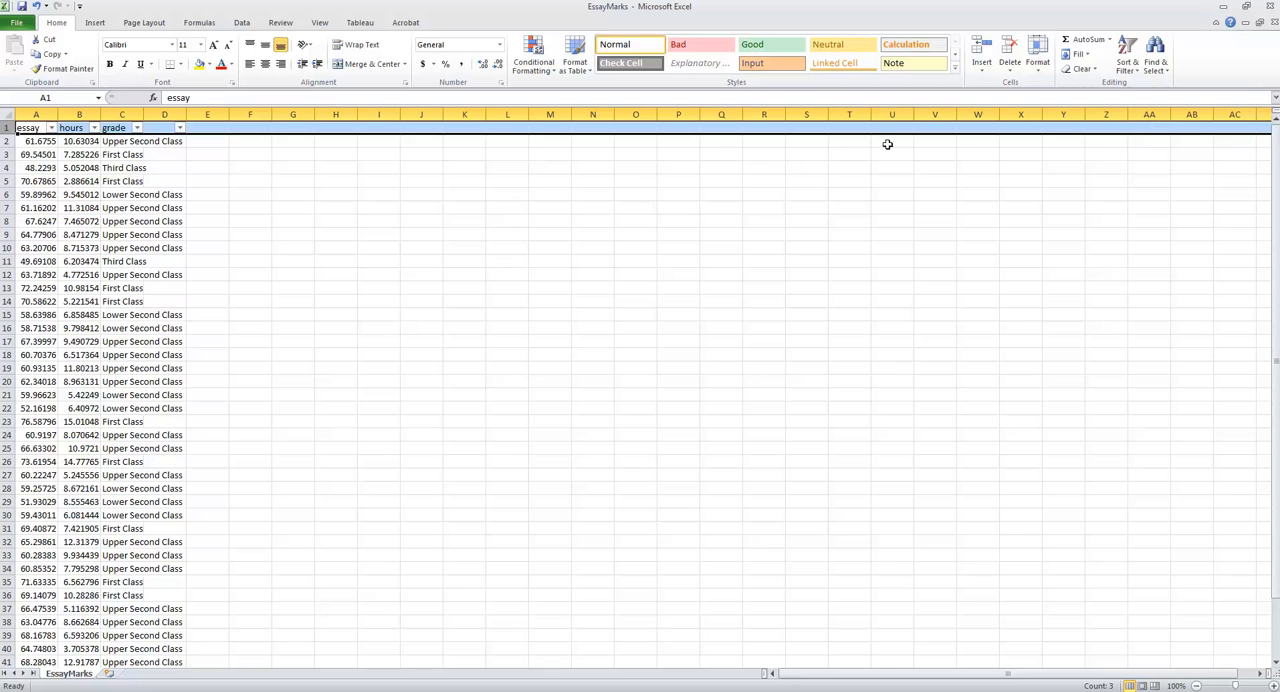
pyautogui.click(236, 150)
# - Delete the empty column D beside the grade column
pyautogui.rightClick(176, 117)
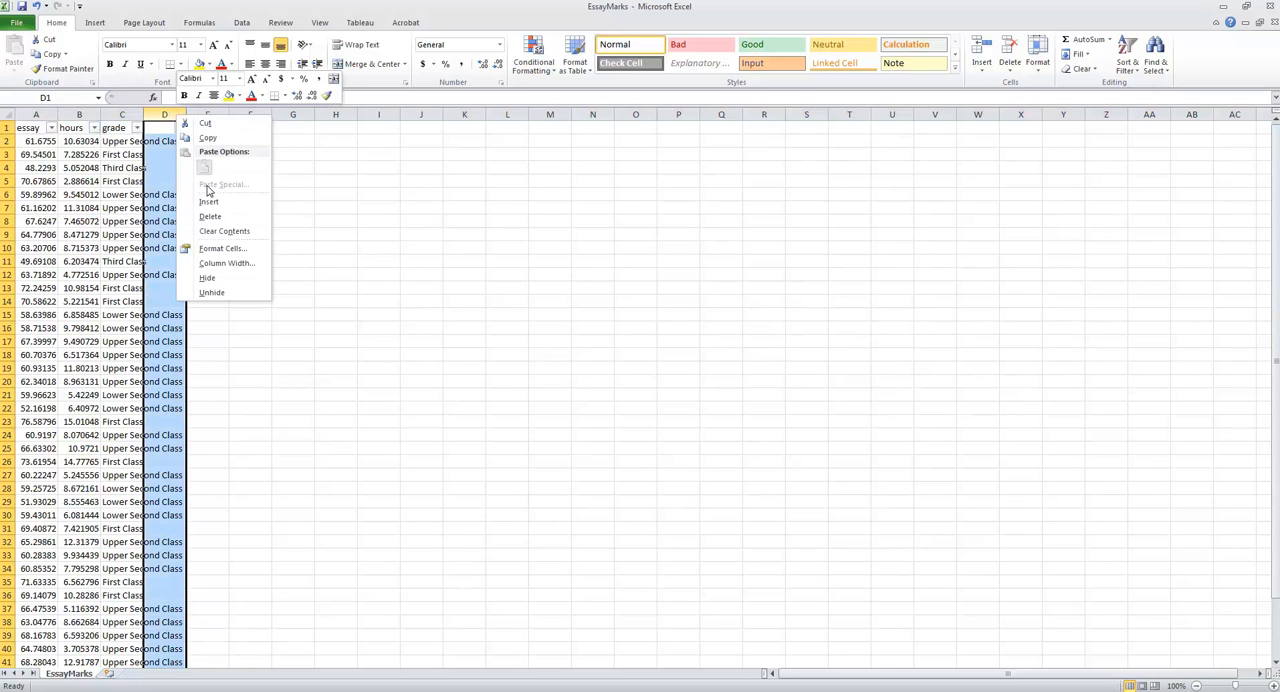
pyautogui.click(210, 216)
pyautogui.click(293, 208)
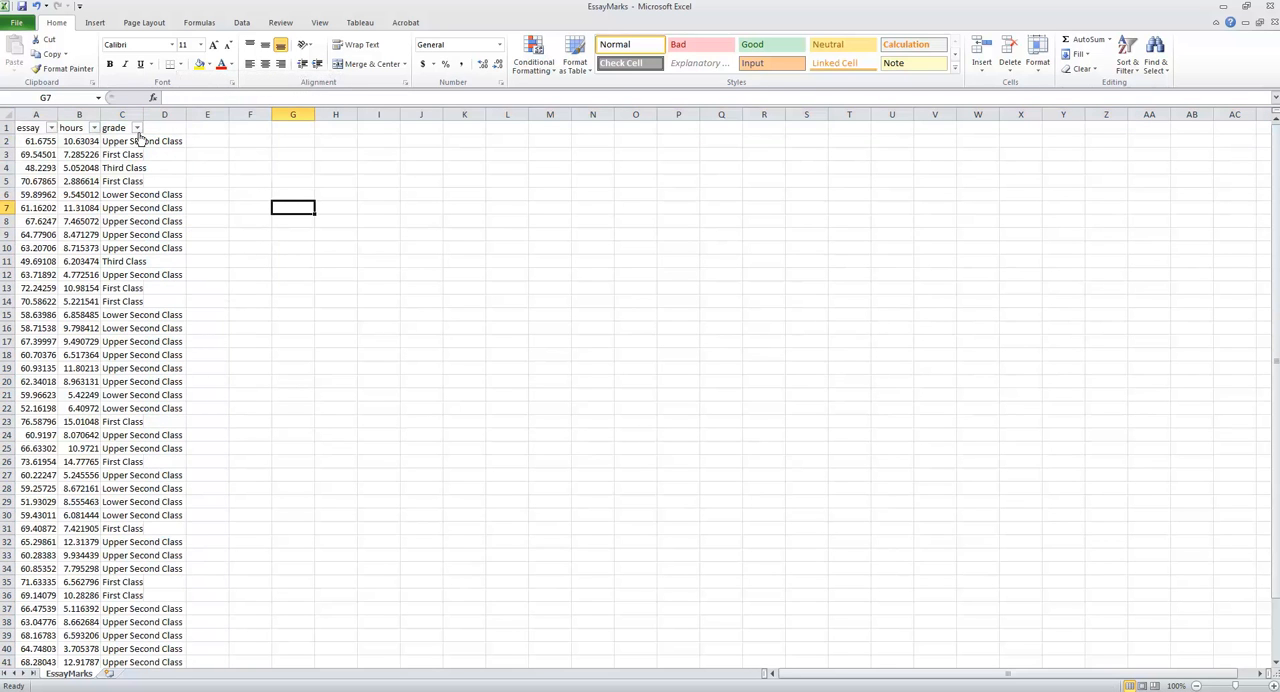
# - Filter the grade column to show only First Class rows
pyautogui.click(137, 128)
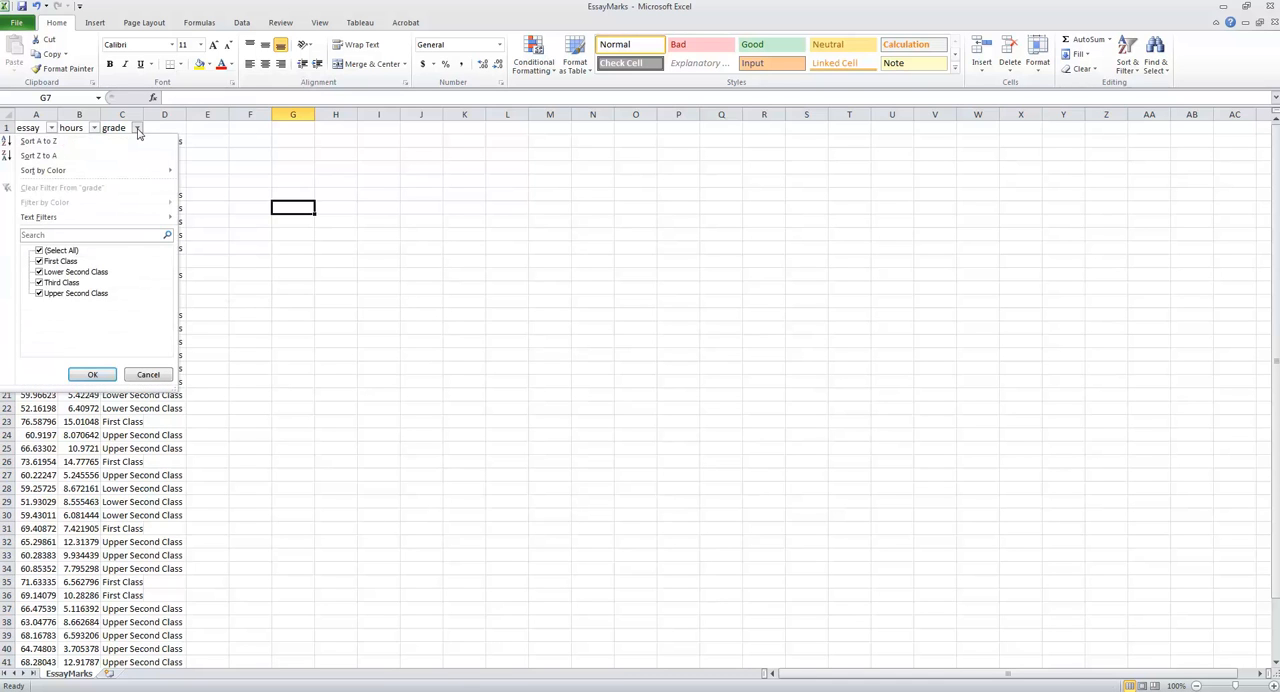
pyautogui.click(39, 251)
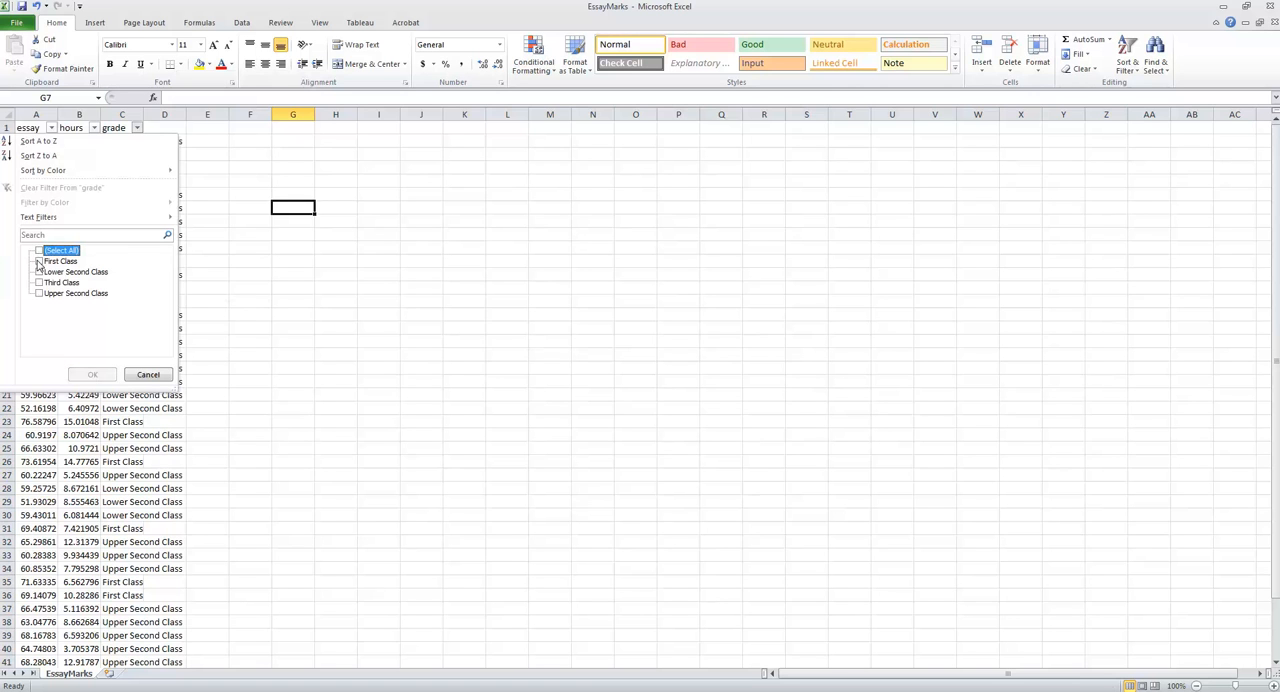
pyautogui.click(39, 262)
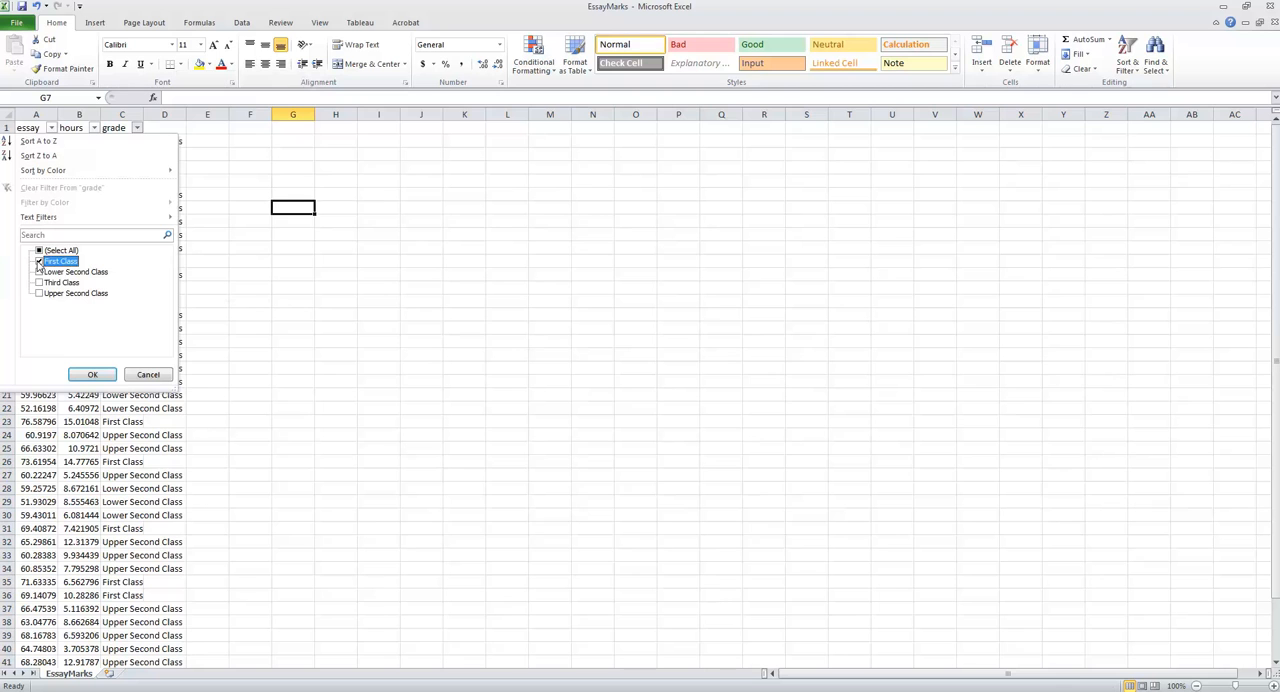
pyautogui.click(93, 374)
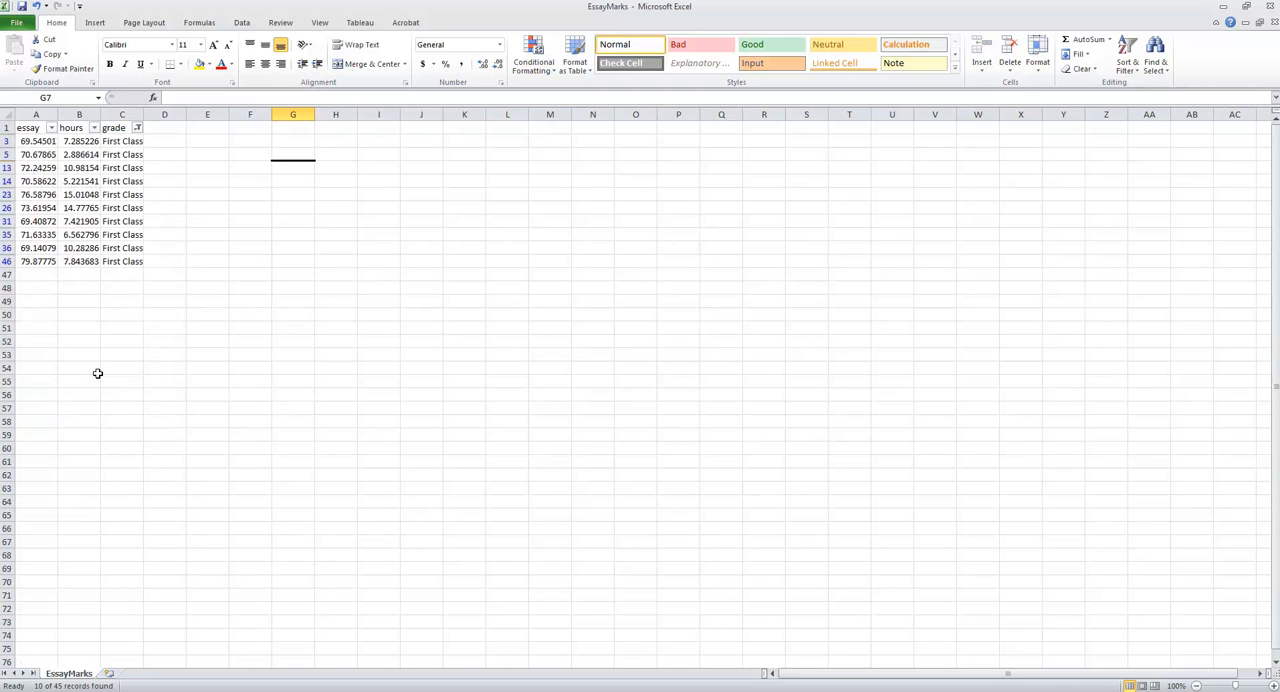
# - Recode the filtered First Class grades as 1 by entering 1 in C3 and filling it down to C46
pyautogui.click(118, 143)
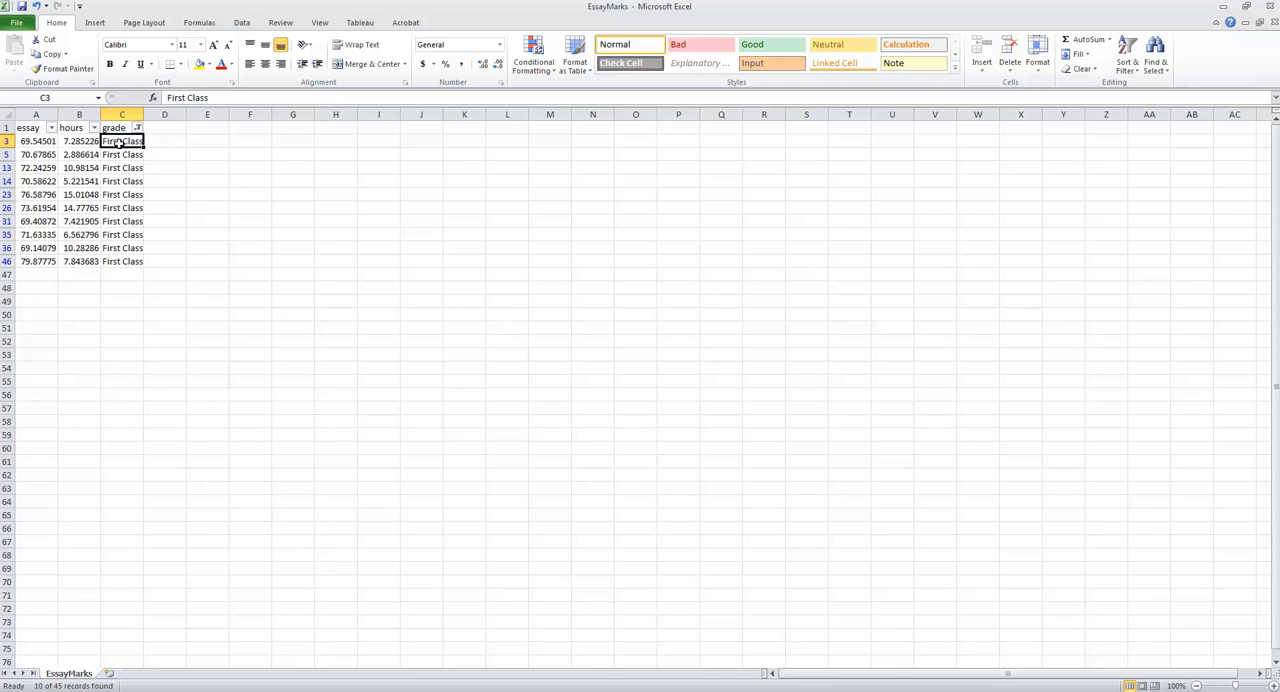
pyautogui.write('1')
pyautogui.click(190, 152)
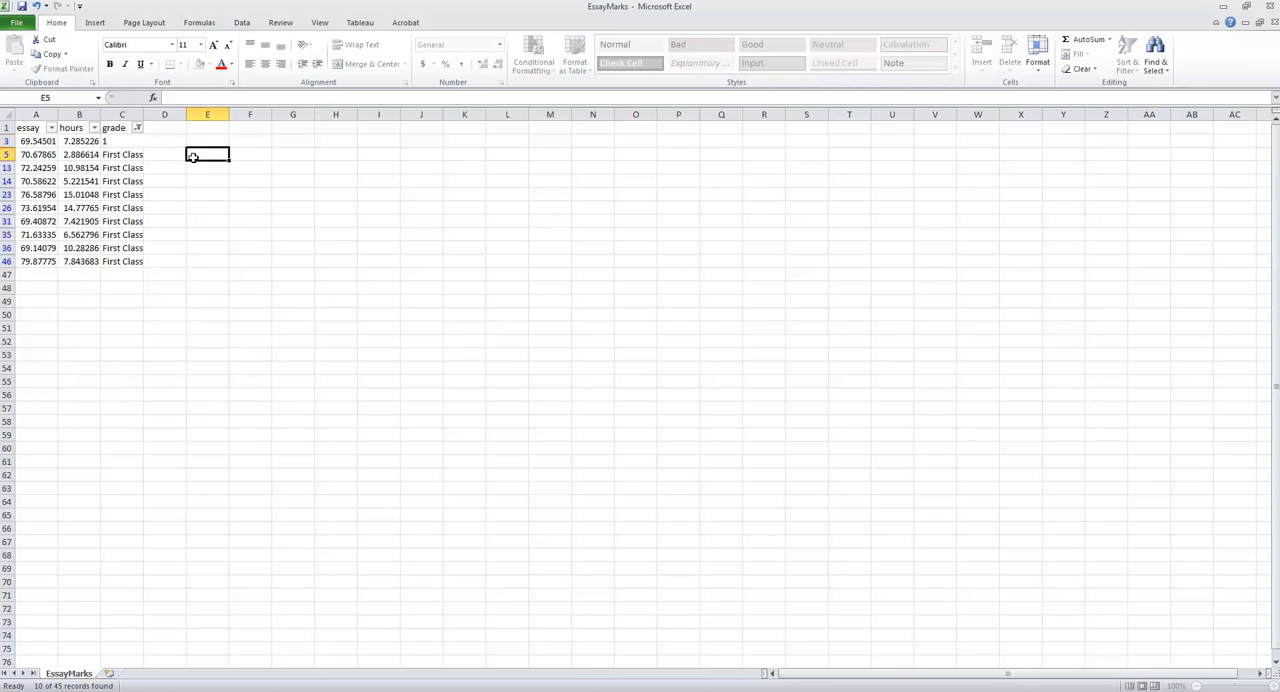
pyautogui.click(126, 145)
pyautogui.moveTo(143, 147); pyautogui.dragTo(139, 263)
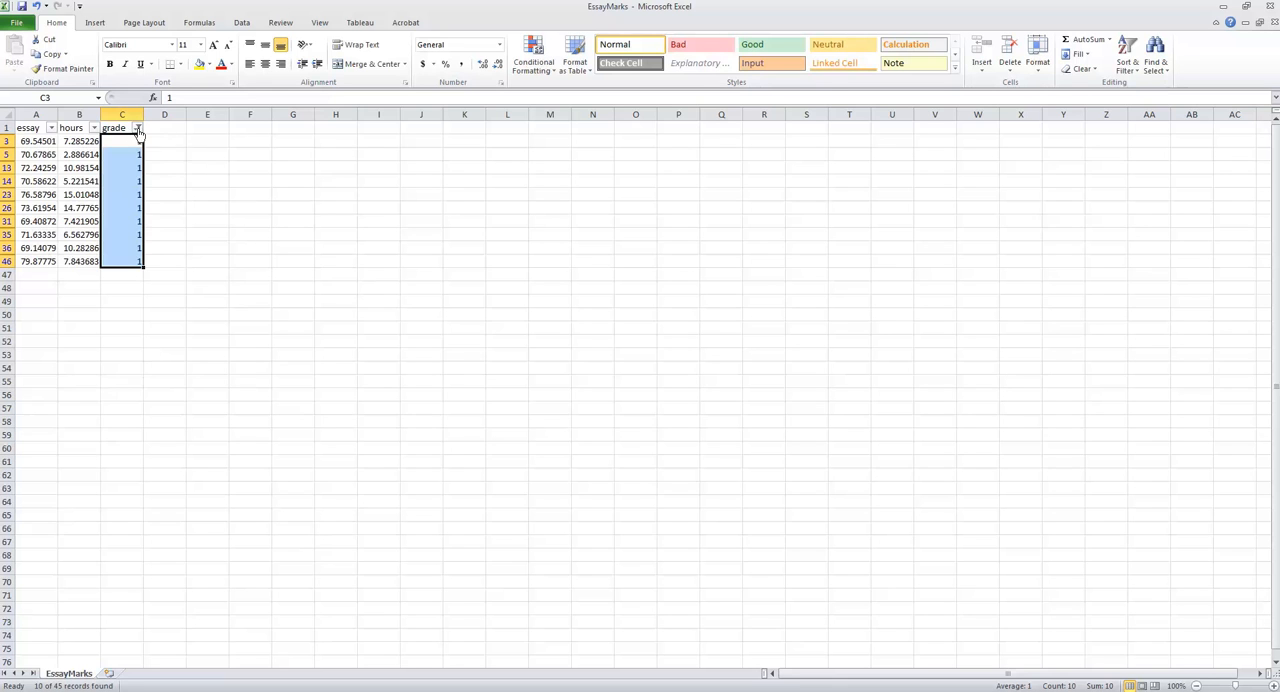
# - Change the grade column filter to show only Upper Second Class rows
pyautogui.click(138, 129)
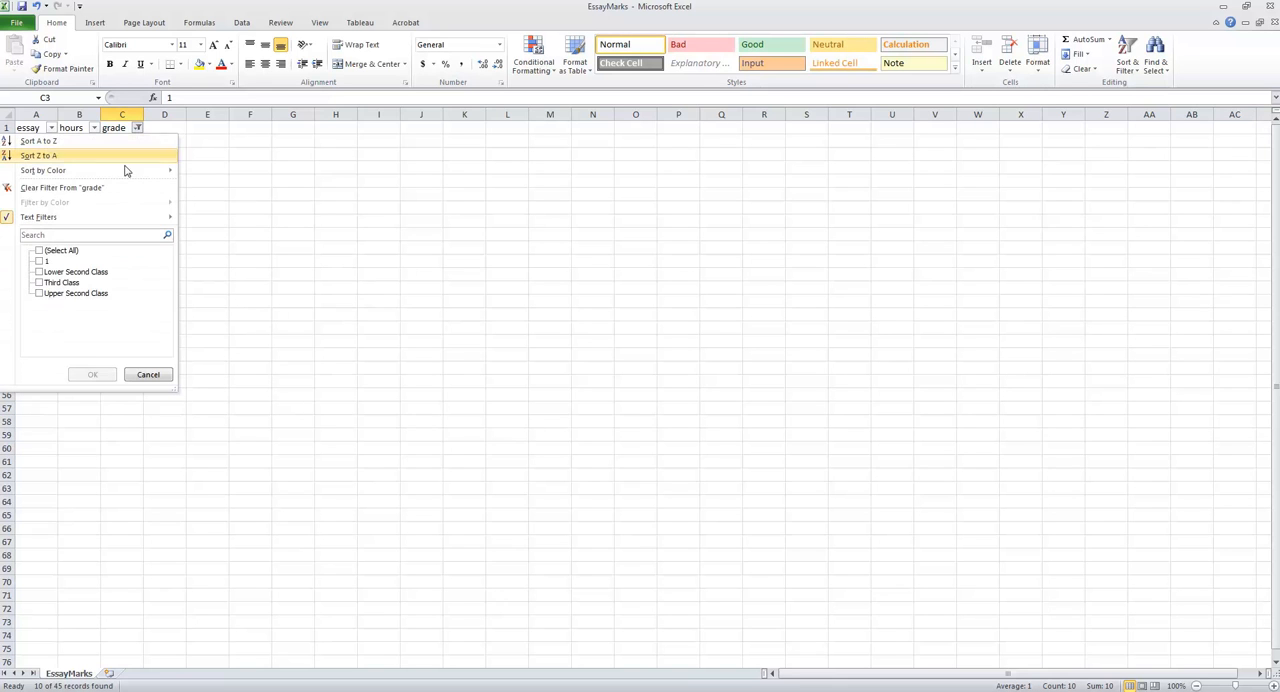
pyautogui.click(41, 274)
pyautogui.click(41, 274)
pyautogui.click(40, 294)
pyautogui.click(40, 273)
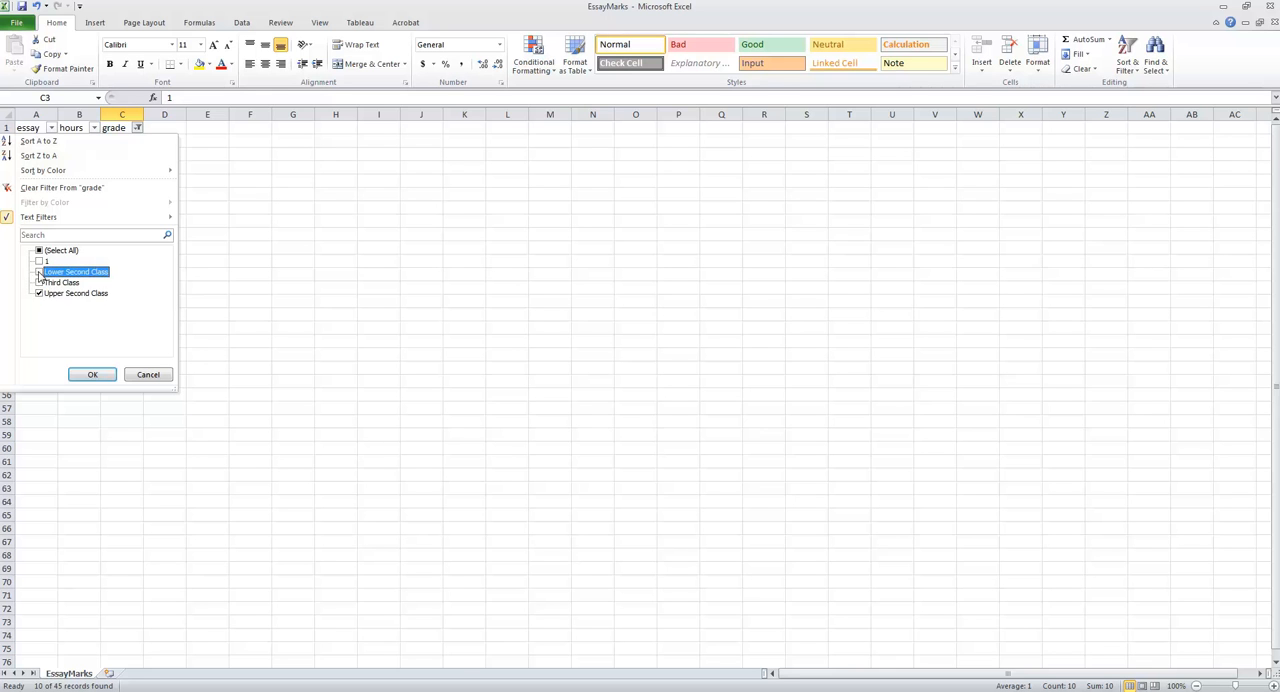
pyautogui.click(101, 378)
pyautogui.click(243, 168)
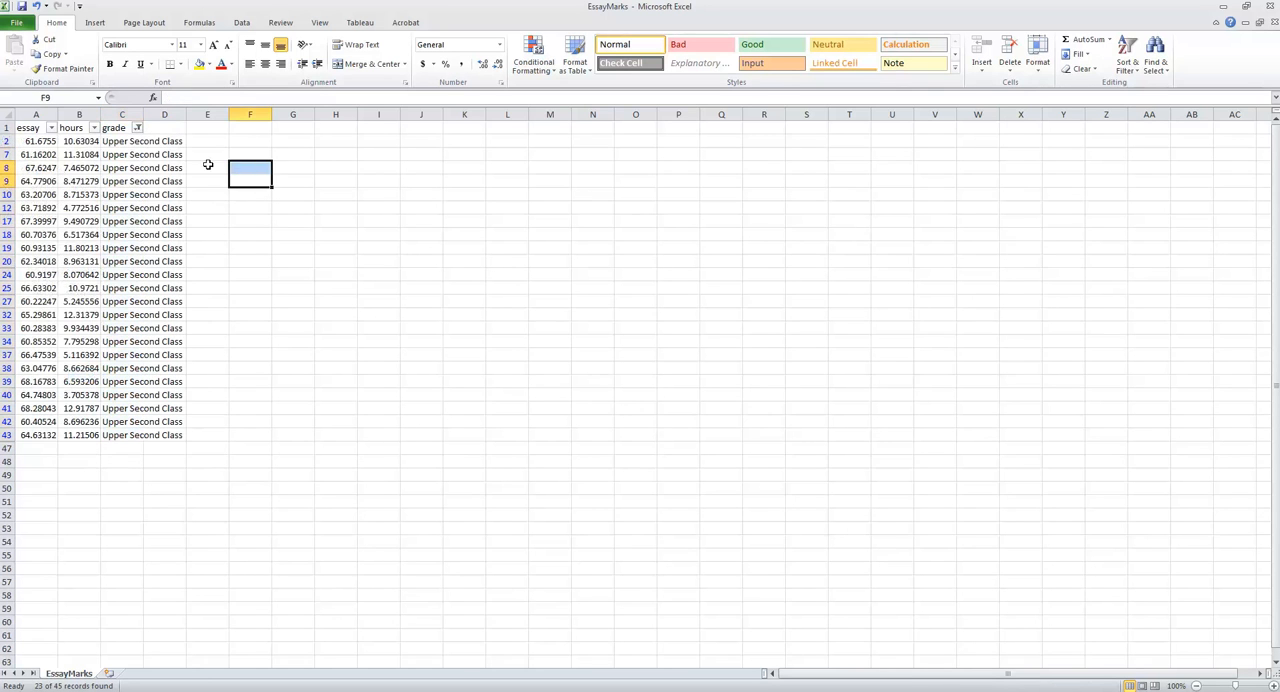
# - Recode the filtered Upper Second Class grades as 2 by entering 2 in C2 and filling it down to C43
pyautogui.click(122, 141)
pyautogui.write('2')
pyautogui.click(293, 155)
pyautogui.click(128, 142)
pyautogui.moveTo(143, 147); pyautogui.dragTo(143, 440)
pyautogui.click(320, 424)
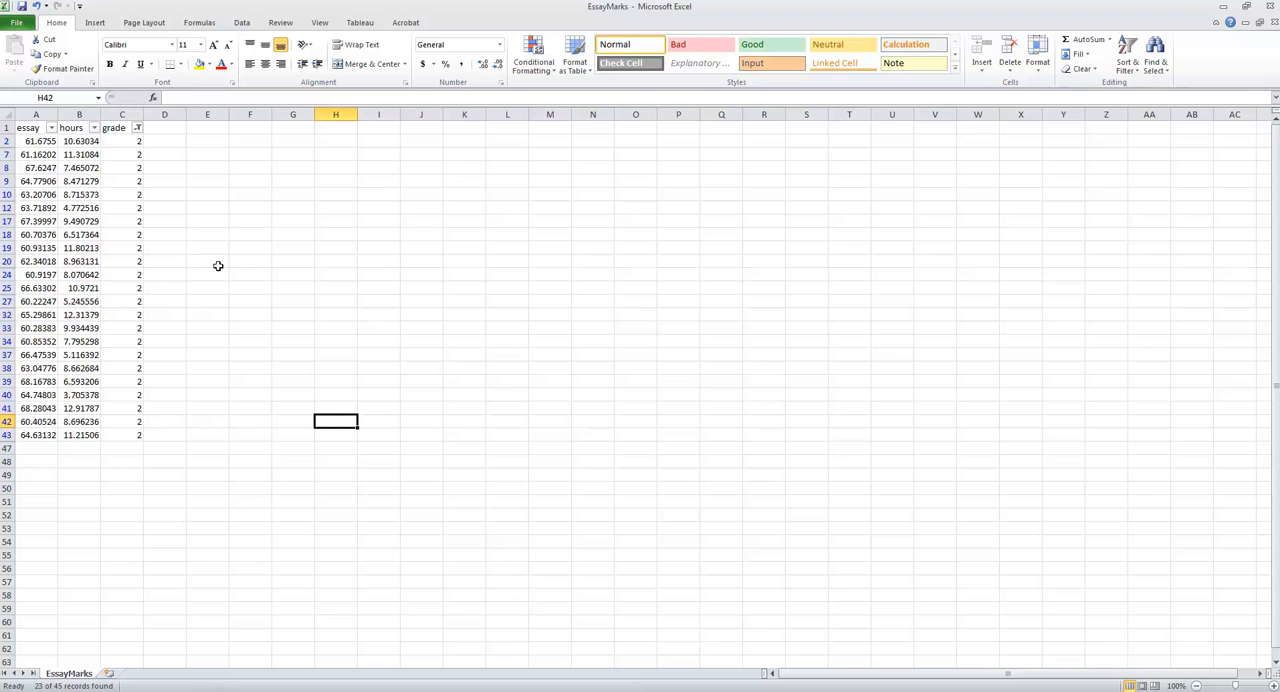
# - Change the grade column filter to show only Lower Second Class rows
pyautogui.click(138, 129)
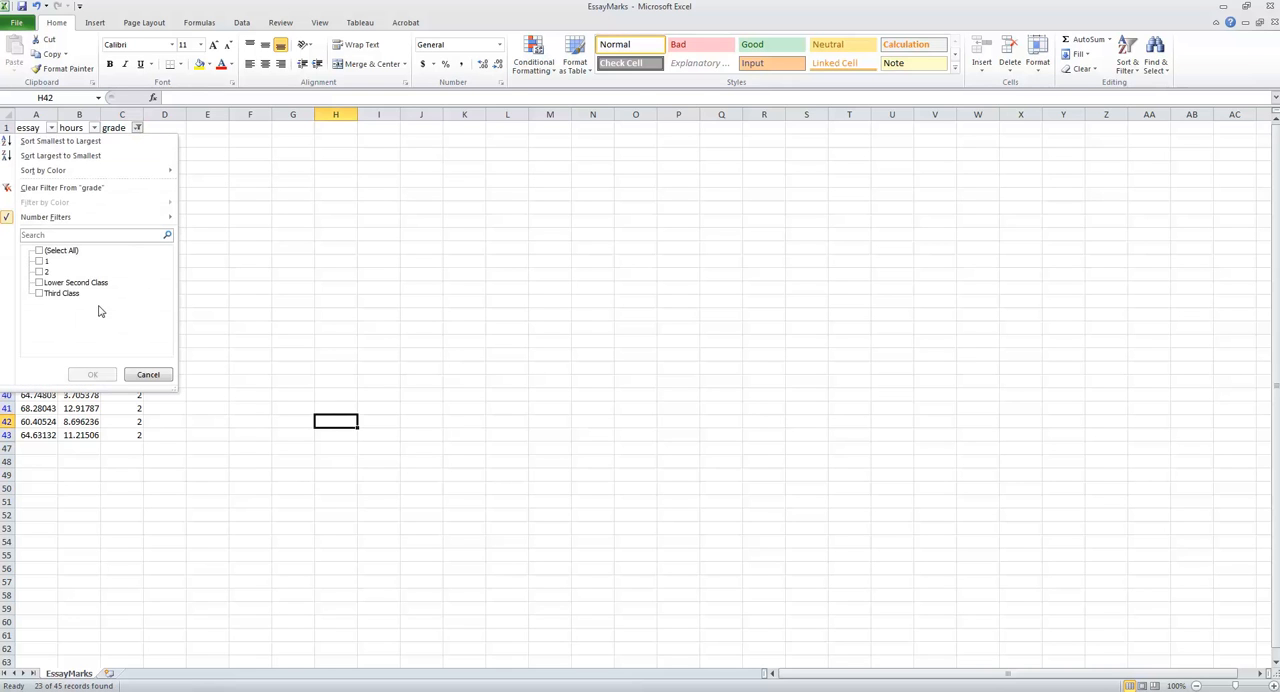
pyautogui.click(40, 284)
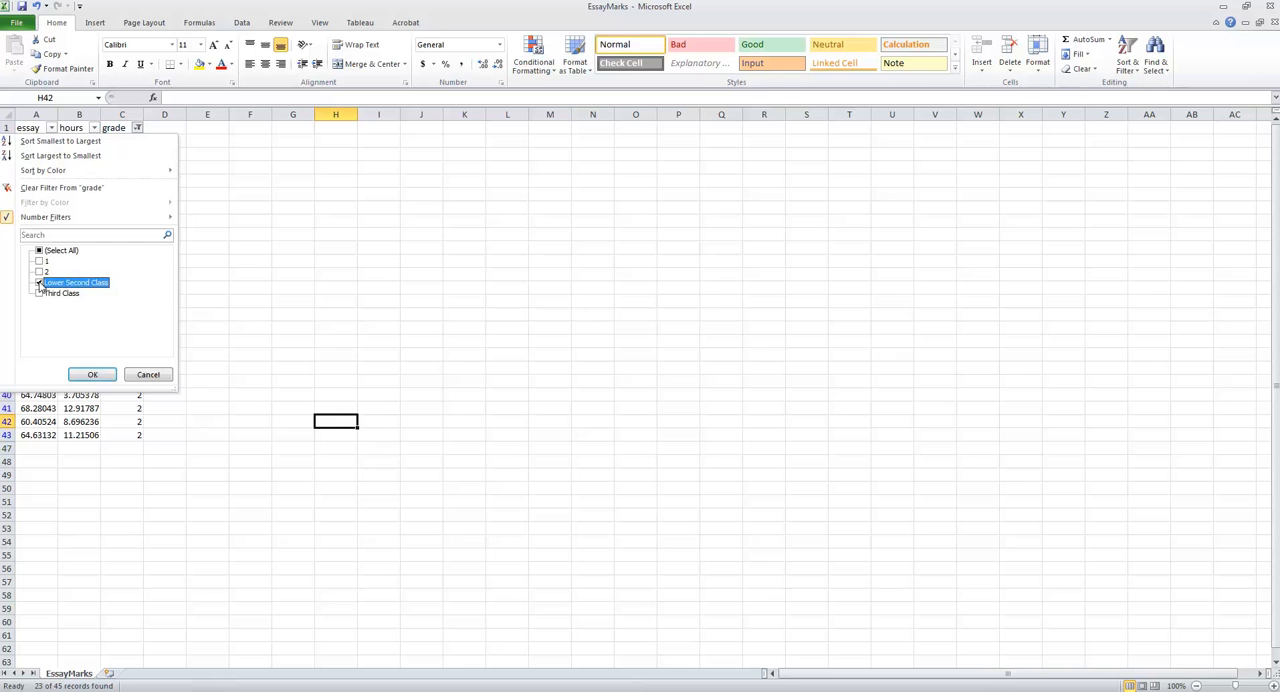
pyautogui.click(93, 374)
# - Recode the filtered Lower Second Class grades as 3 by entering 3 in C6 and filling it down to C45
pyautogui.click(123, 141)
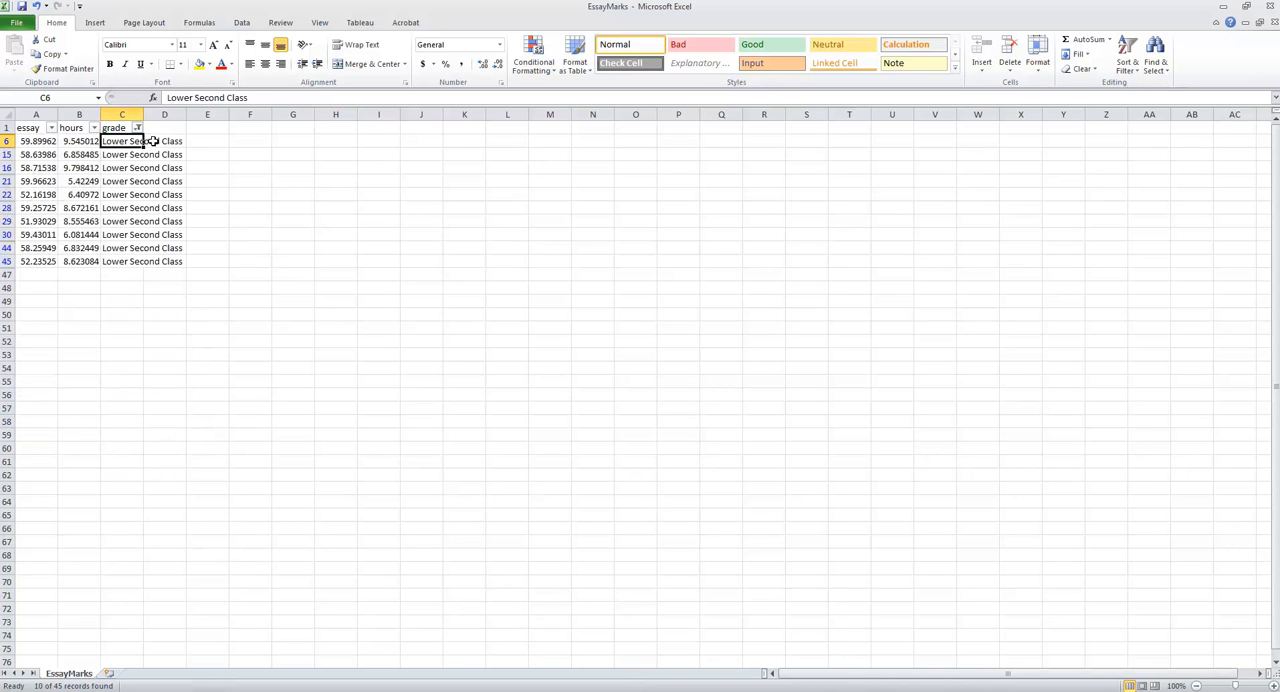
pyautogui.write('3')
pyautogui.click(296, 178)
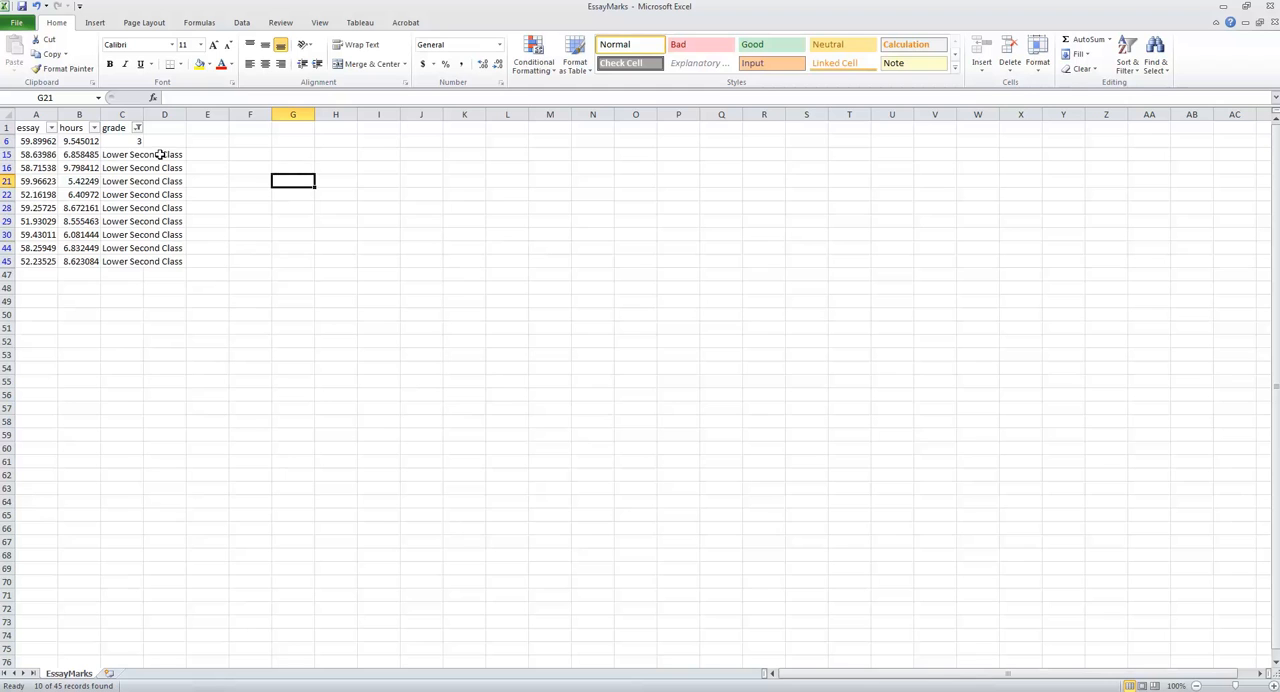
pyautogui.click(127, 139)
pyautogui.moveTo(144, 146); pyautogui.dragTo(148, 266)
pyautogui.click(283, 269)
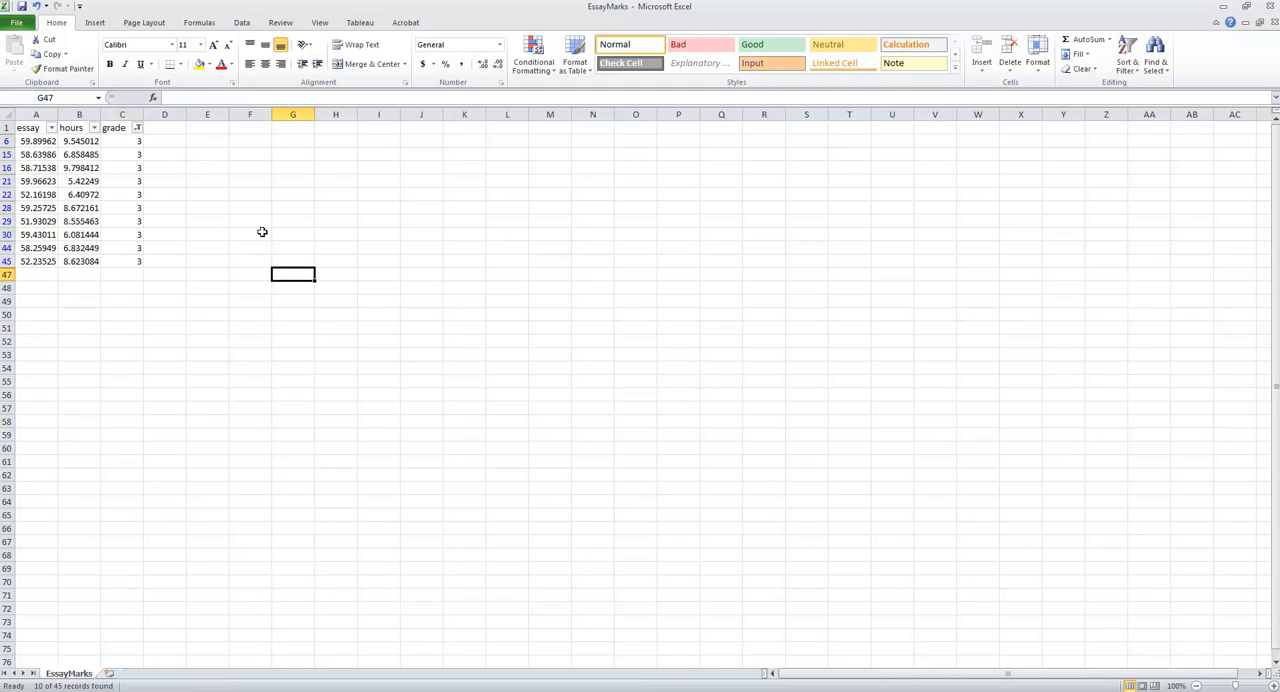
# - Change the grade column filter to show only Third Class rows
pyautogui.click(137, 128)
pyautogui.click(56, 294)
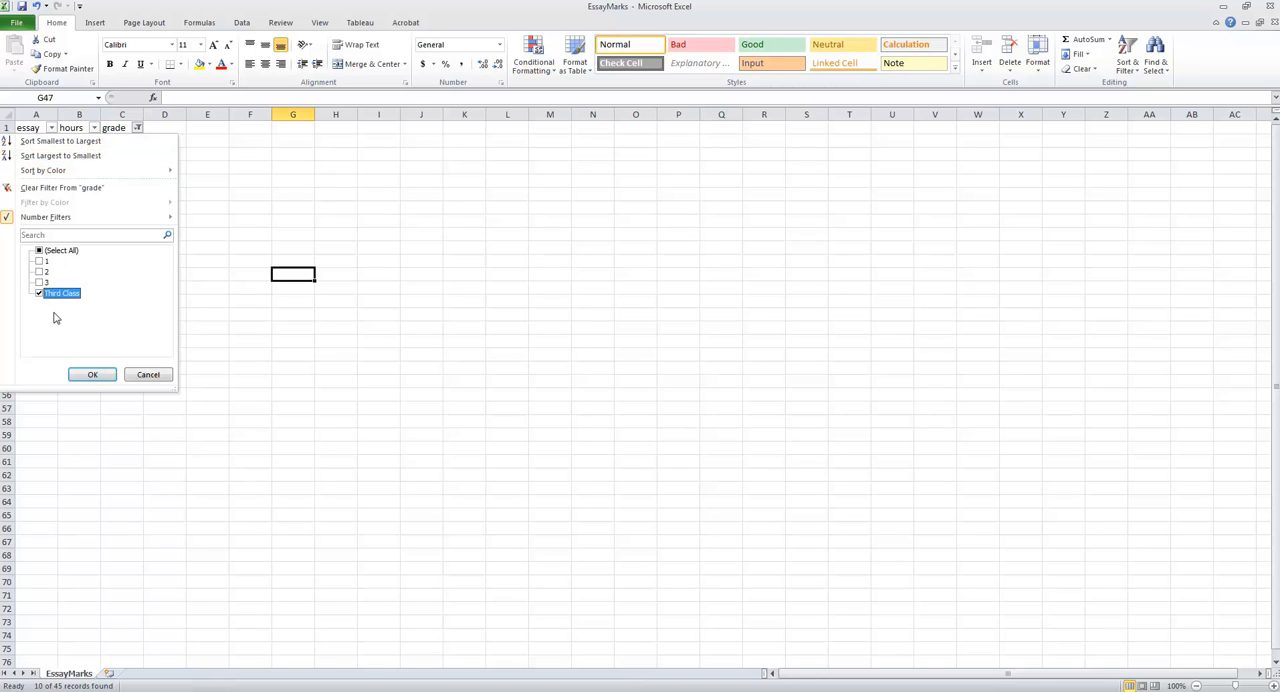
pyautogui.click(84, 374)
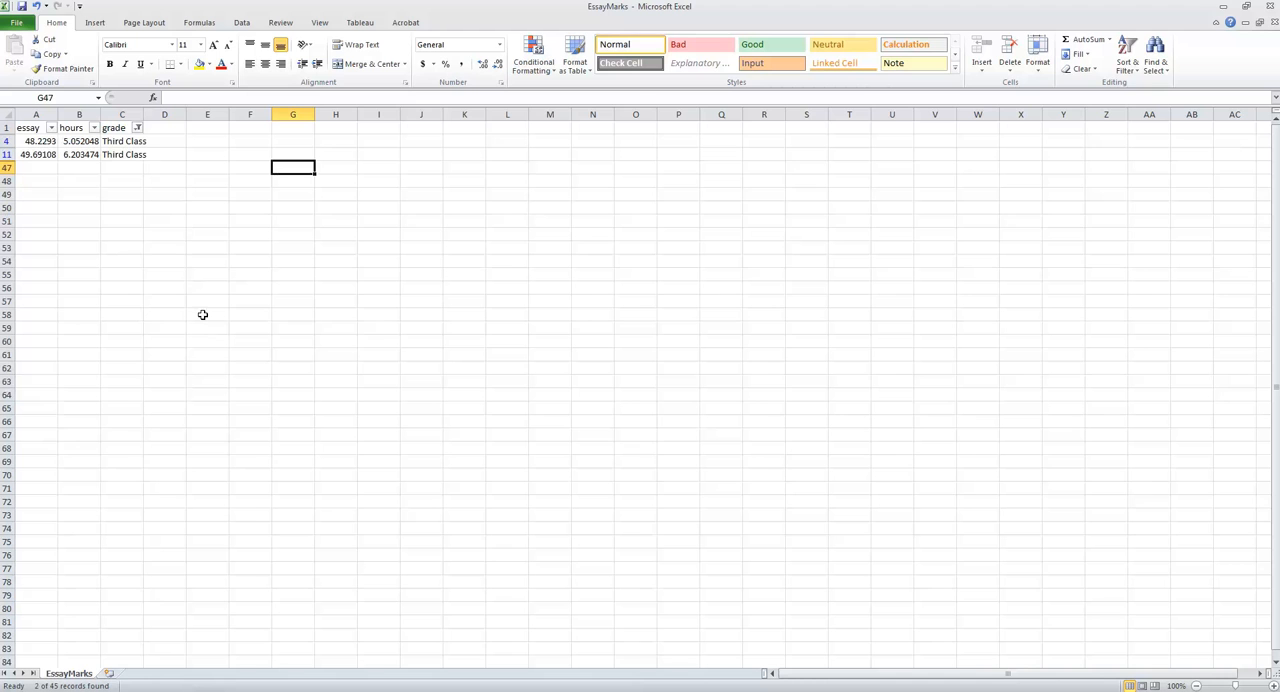
# - Recode the filtered Third Class grades as 4 by entering 4 in C4 and filling it down to C11
pyautogui.click(122, 143)
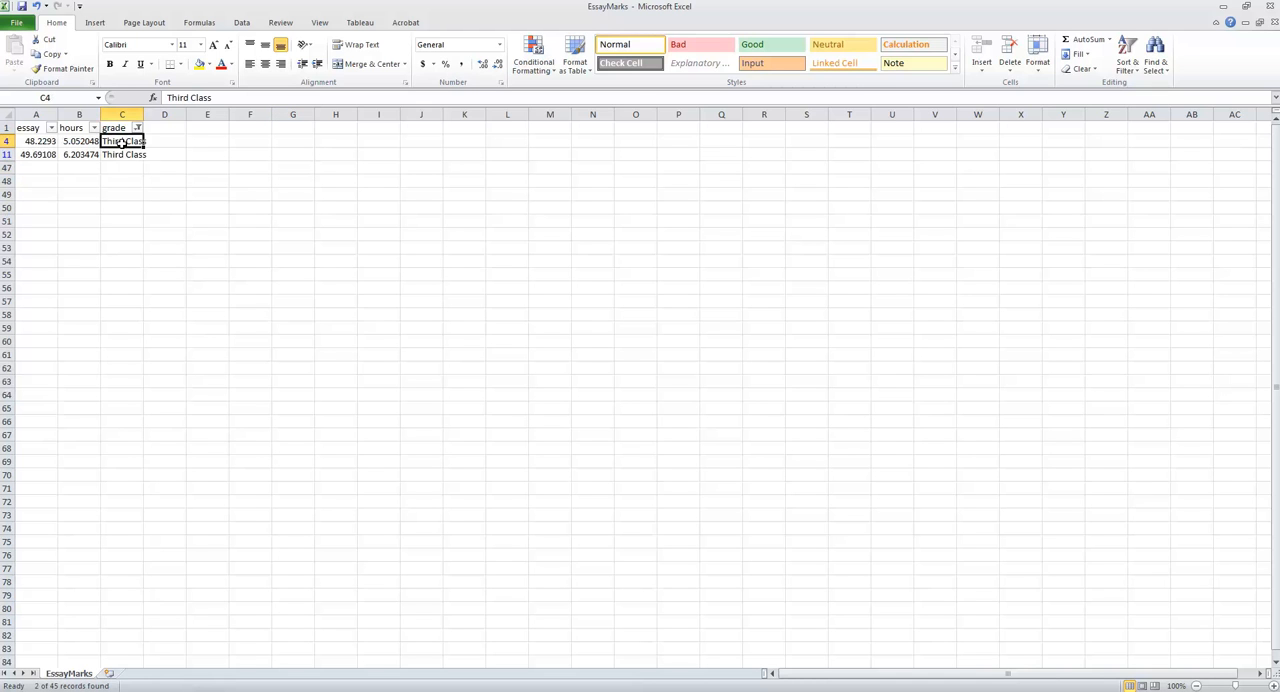
pyautogui.write('4')
pyautogui.click(302, 205)
pyautogui.click(128, 141)
pyautogui.moveTo(145, 148); pyautogui.dragTo(144, 157)
pyautogui.click(198, 156)
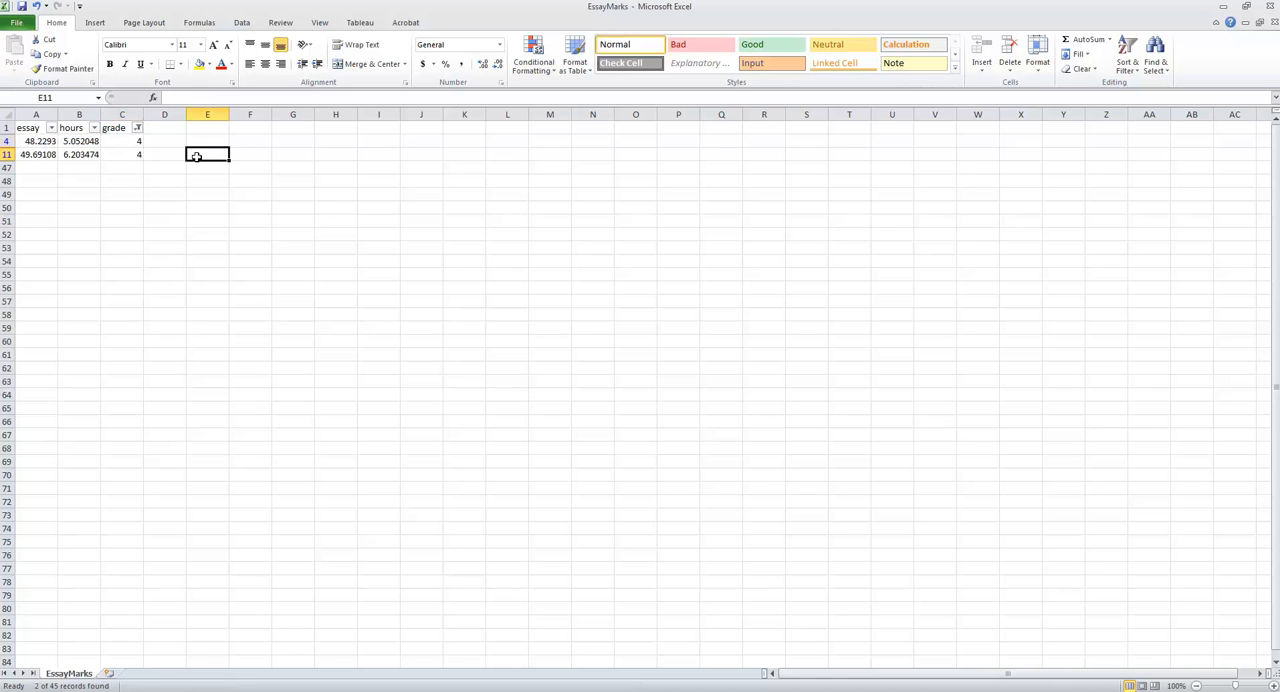
# - Remove the filters from the header row so all records are shown
pyautogui.click(6, 127)
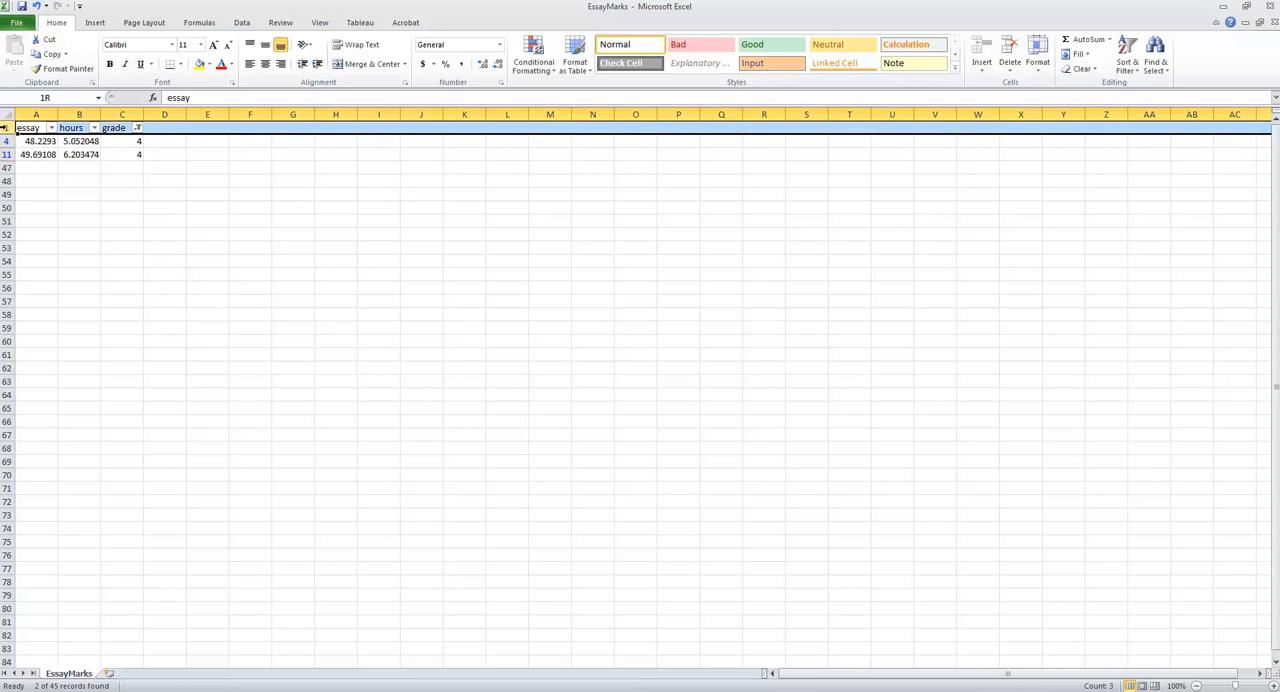
pyautogui.click(1126, 62)
pyautogui.click(1150, 134)
pyautogui.click(977, 194)
# - Save a copy of the workbook on the Desktop as EssayMarks_II in CSV (Comma delimited) format, keeping that format
pyautogui.click(16, 23)
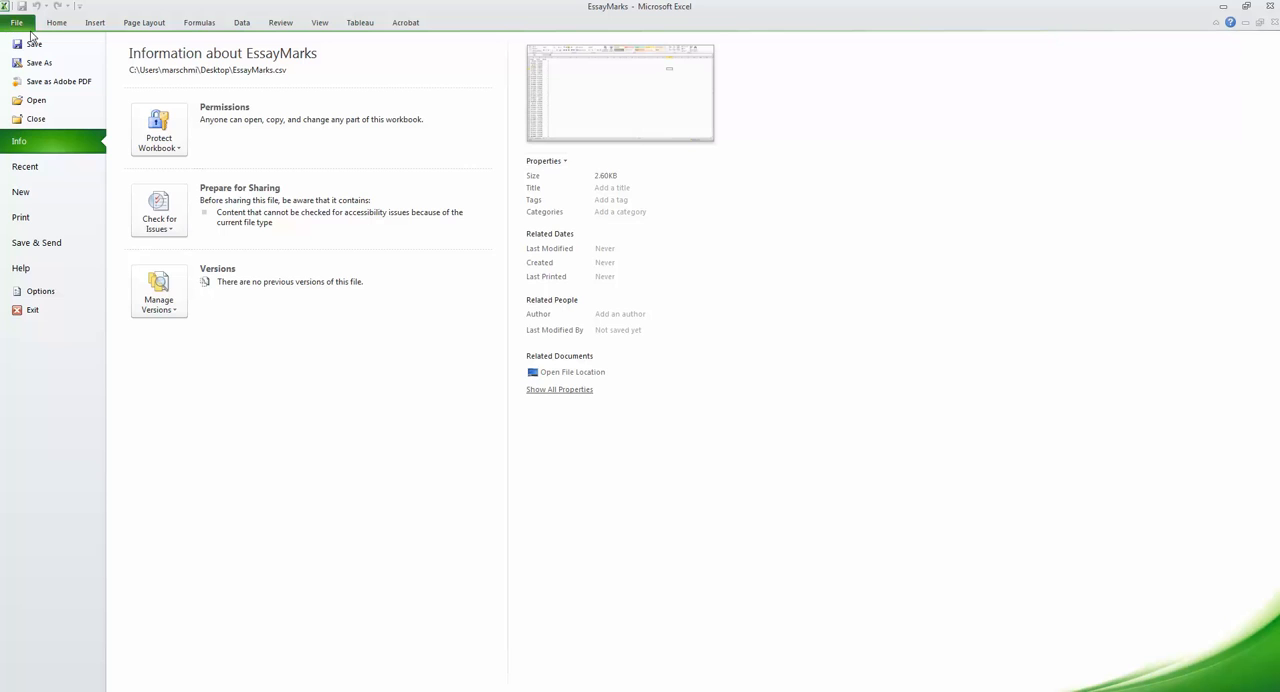
pyautogui.click(34, 64)
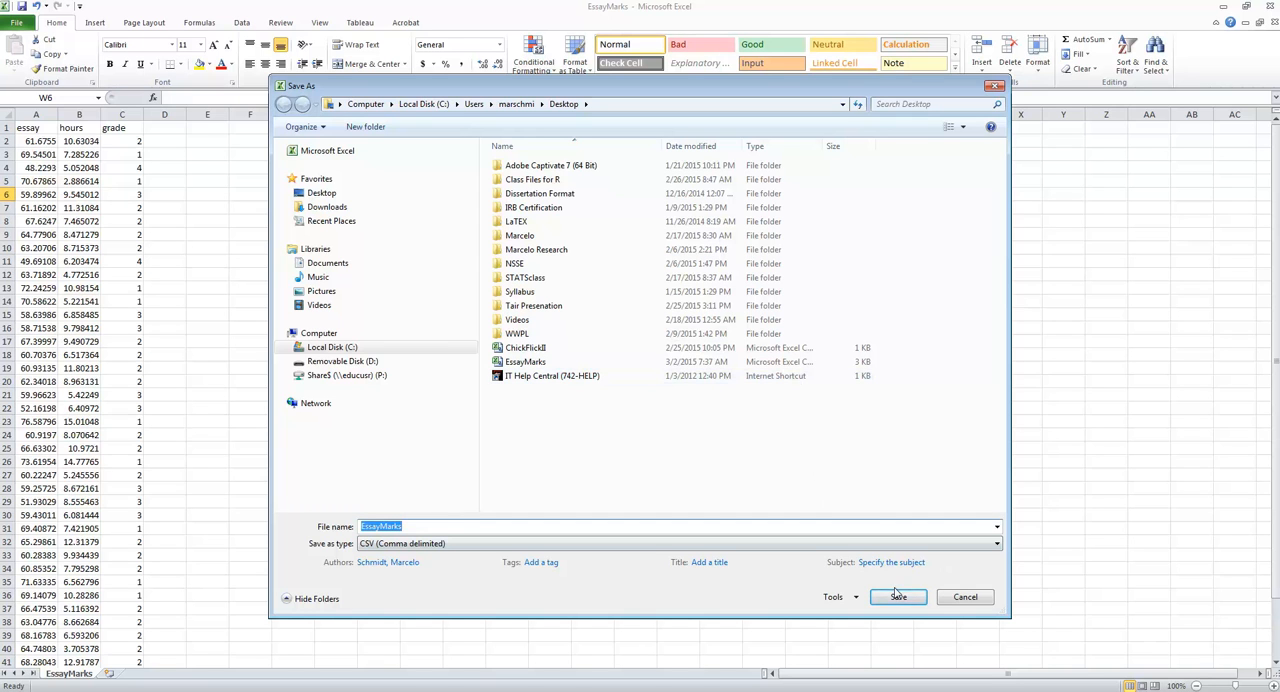
pyautogui.click(432, 526)
pyautogui.write('_II')
pyautogui.press('Return')
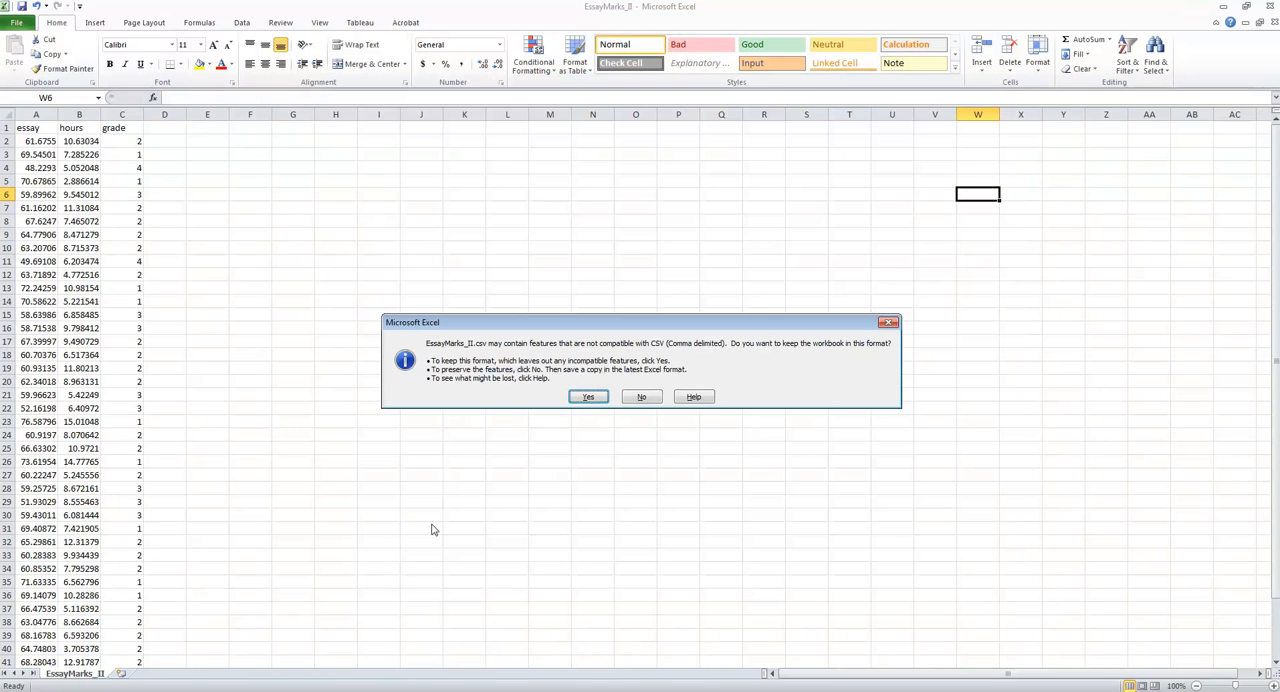
pyautogui.click(590, 397)
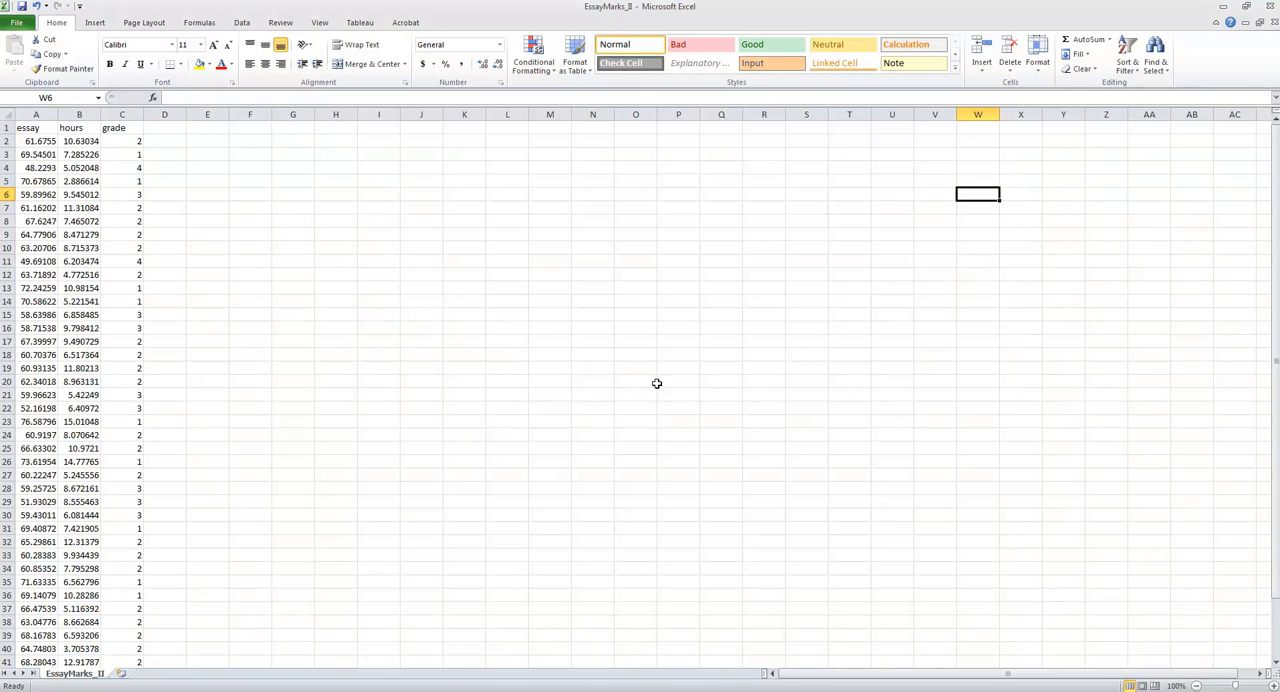
# - Close the EssayMarks_II workbook, saving its changes and keeping the CSV format
pyautogui.click(1268, 21)
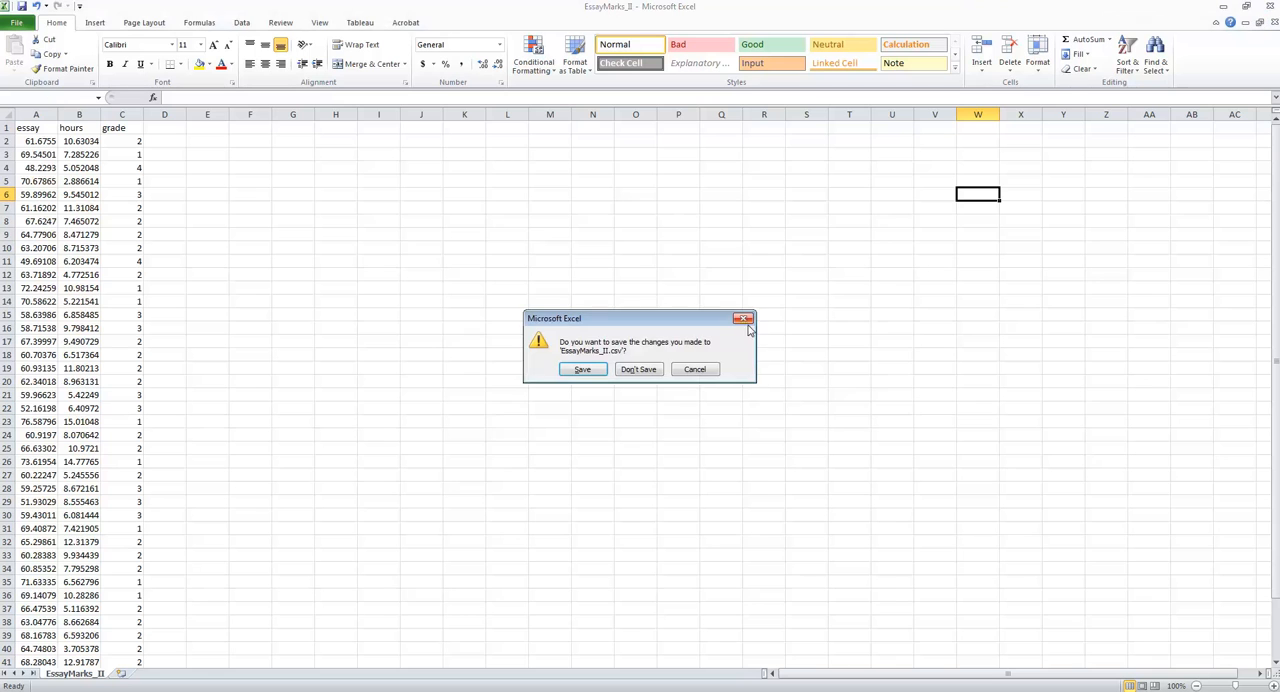
pyautogui.click(600, 374)
pyautogui.click(589, 396)
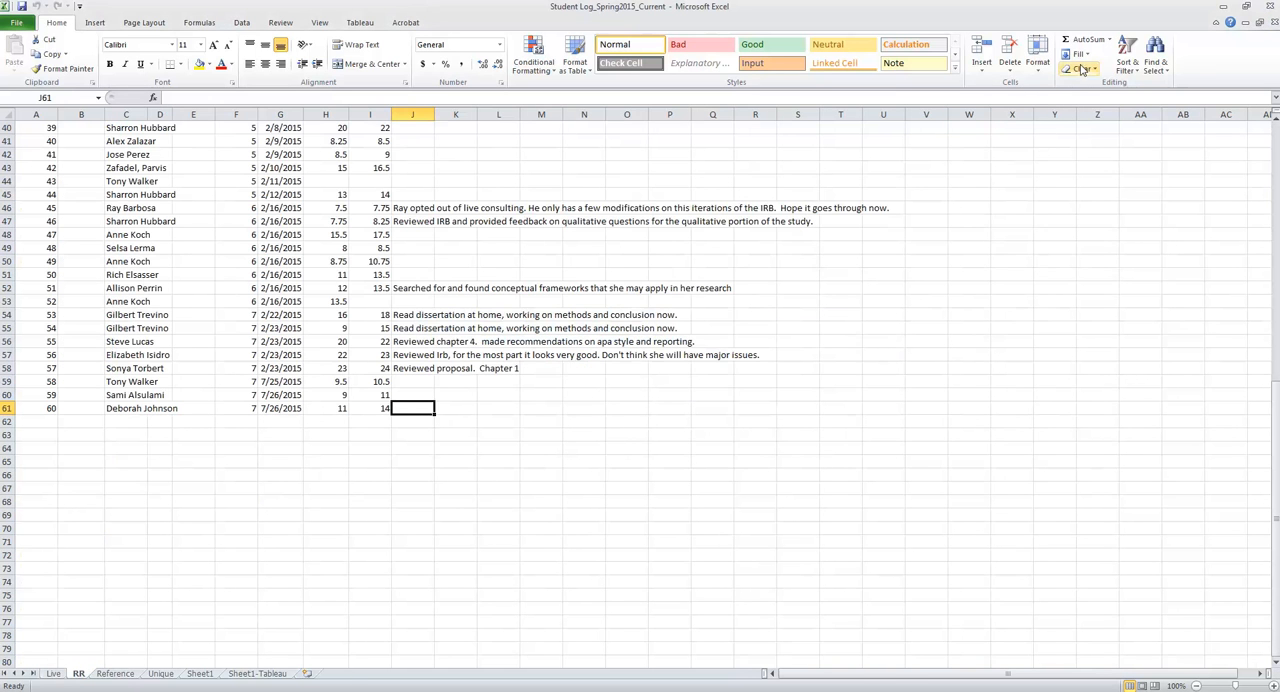
# - Switch to RStudio and import the EssayMarks_II CSV text file from the Desktop as dataset EssayMarks_II, with headings and comma separator
pyautogui.click(1226, 6)
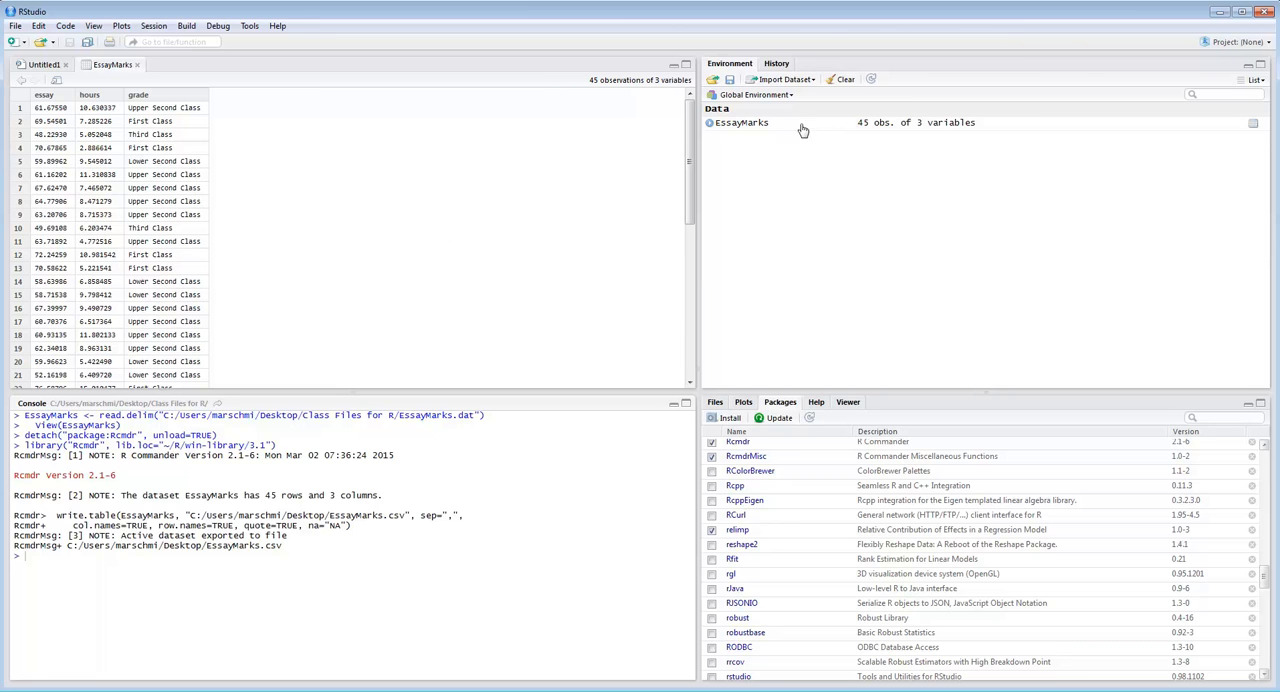
pyautogui.click(788, 80)
pyautogui.click(790, 100)
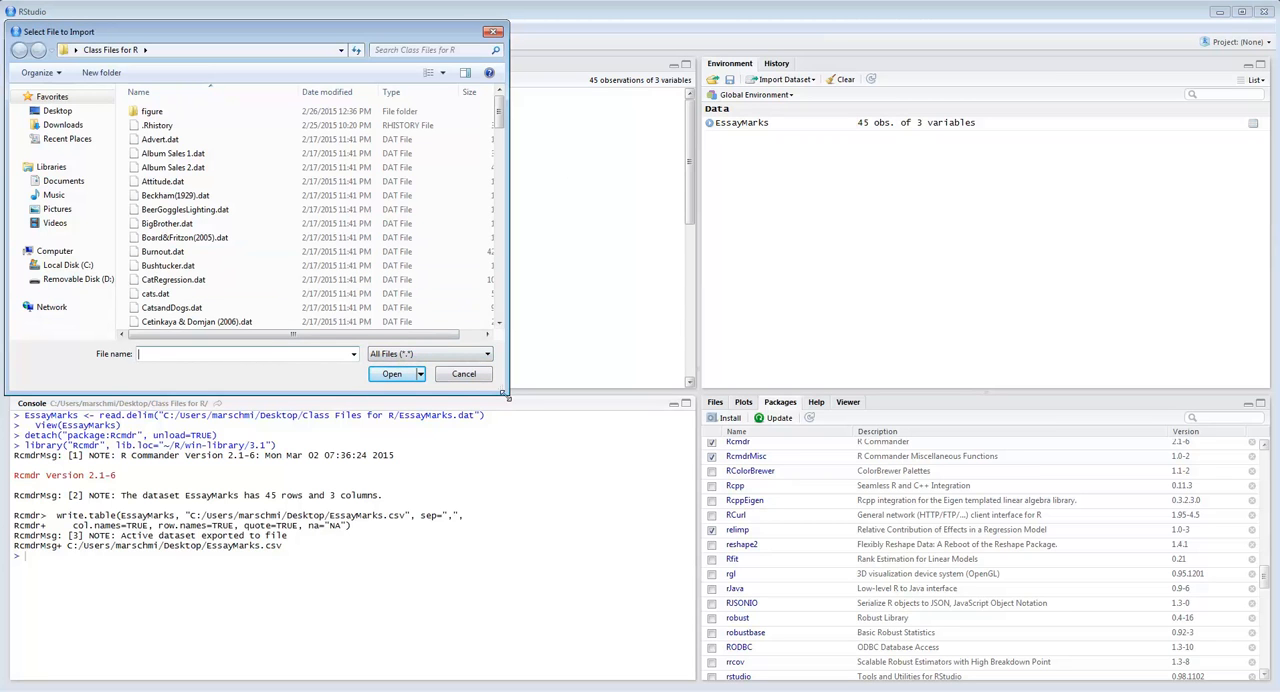
pyautogui.click(62, 112)
pyautogui.moveTo(499, 145); pyautogui.dragTo(499, 246)
pyautogui.doubleClick(180, 245)
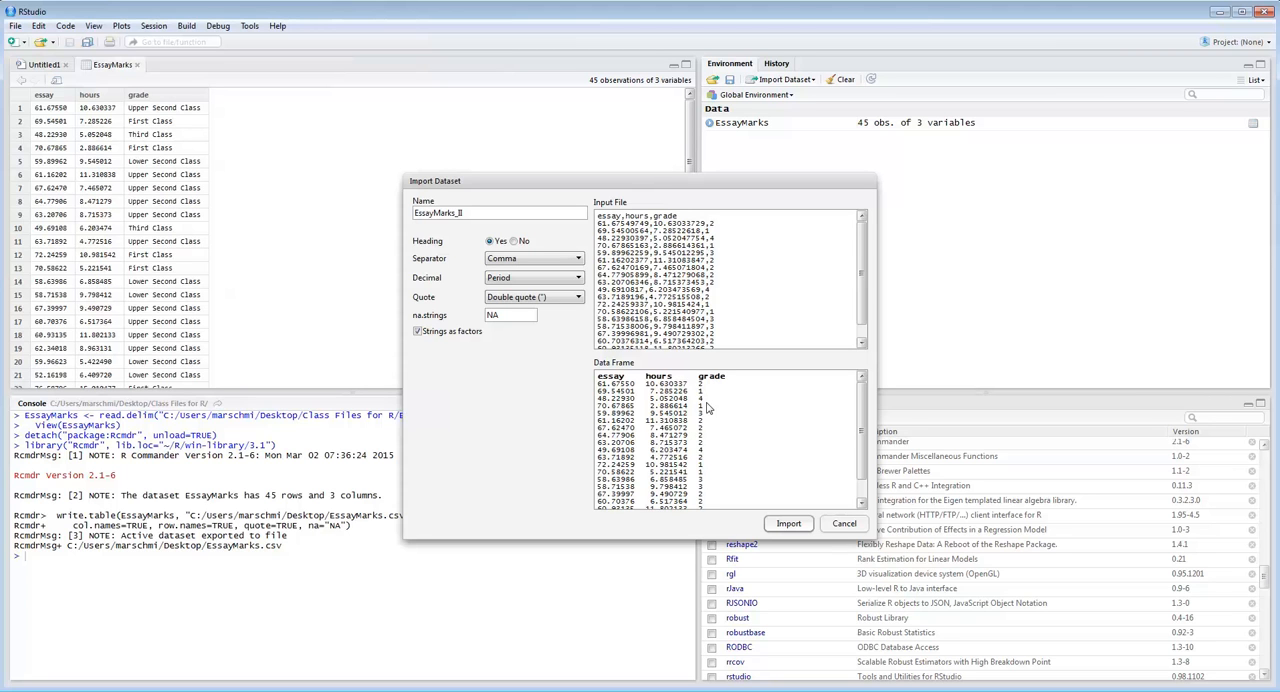
pyautogui.click(801, 526)
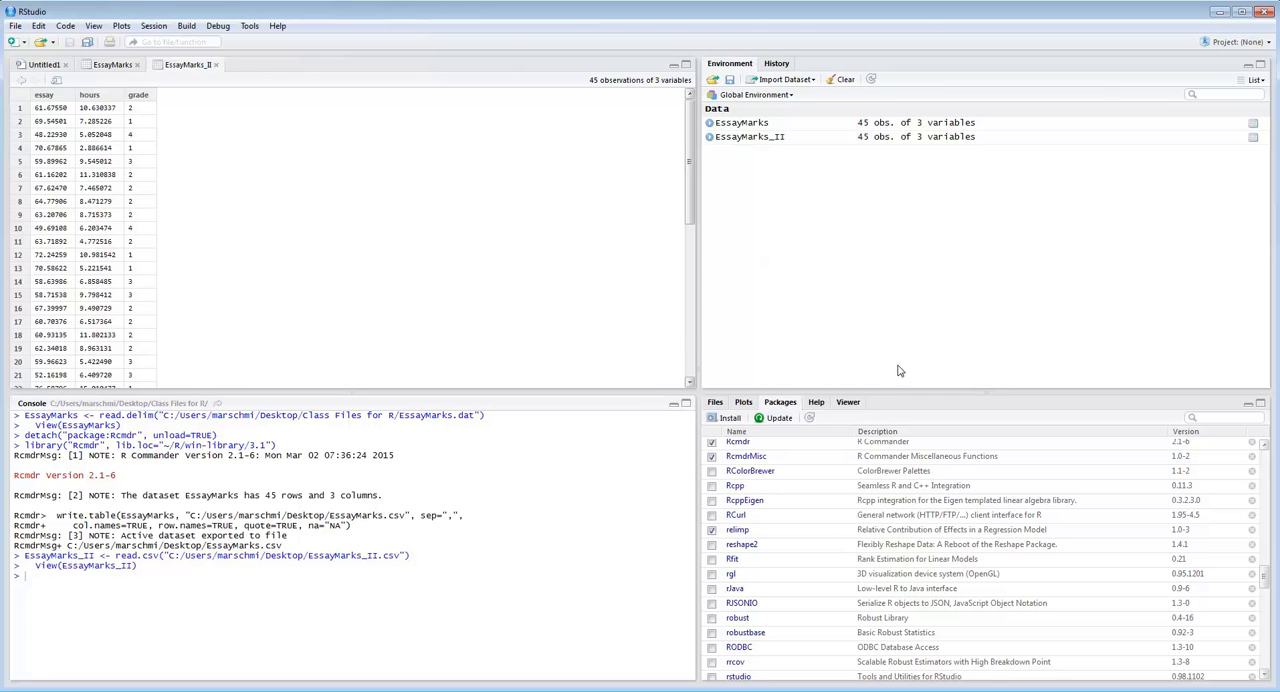
# - Switch to R Commander and choose EssayMarks_II as the active data set
pyautogui.click(860, 690)
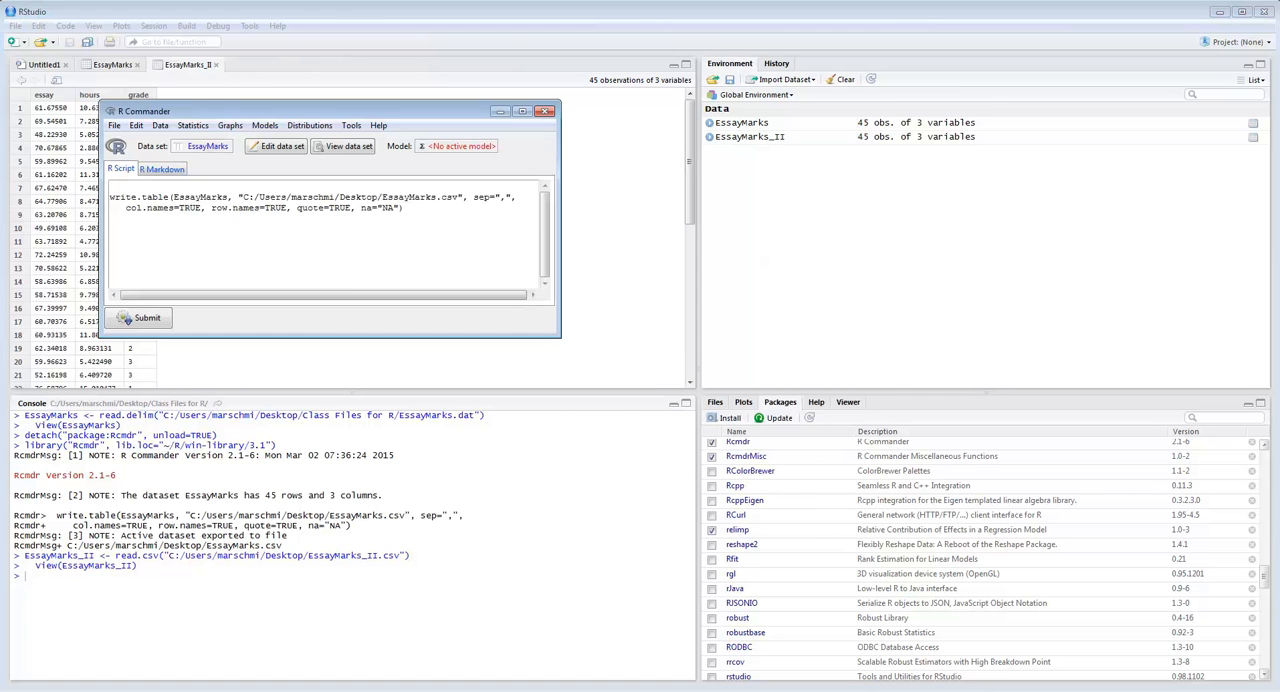
pyautogui.click(209, 147)
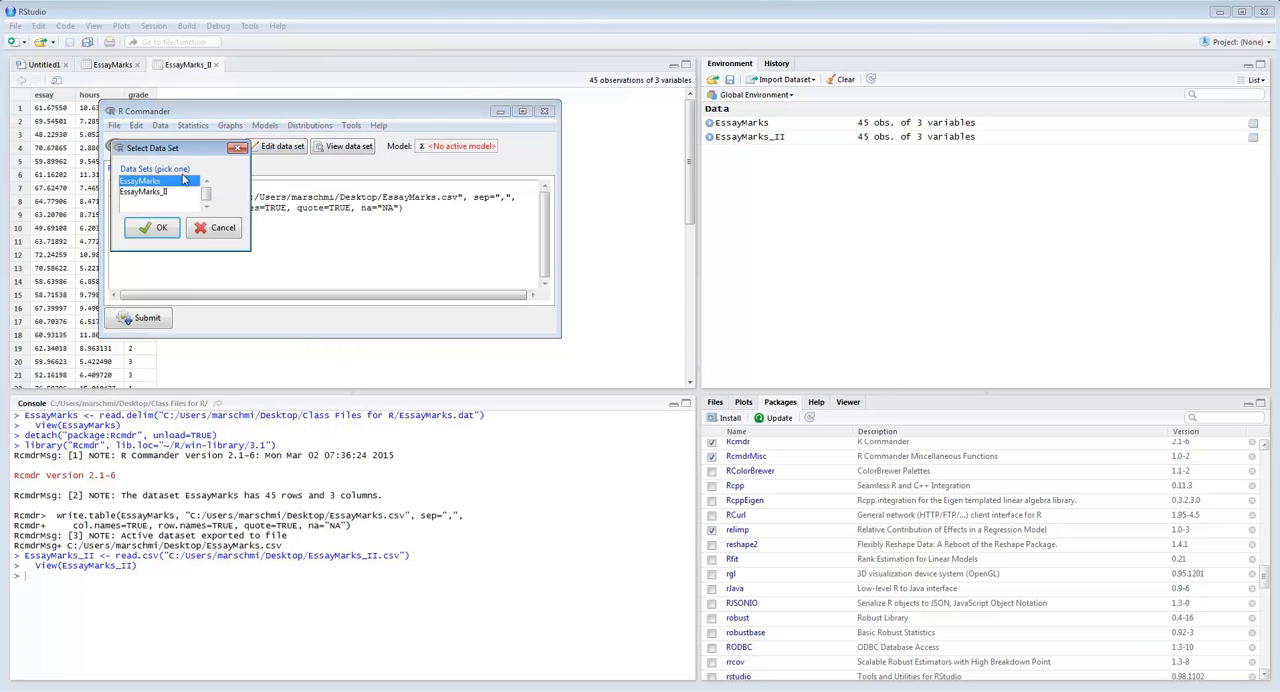
pyautogui.click(148, 193)
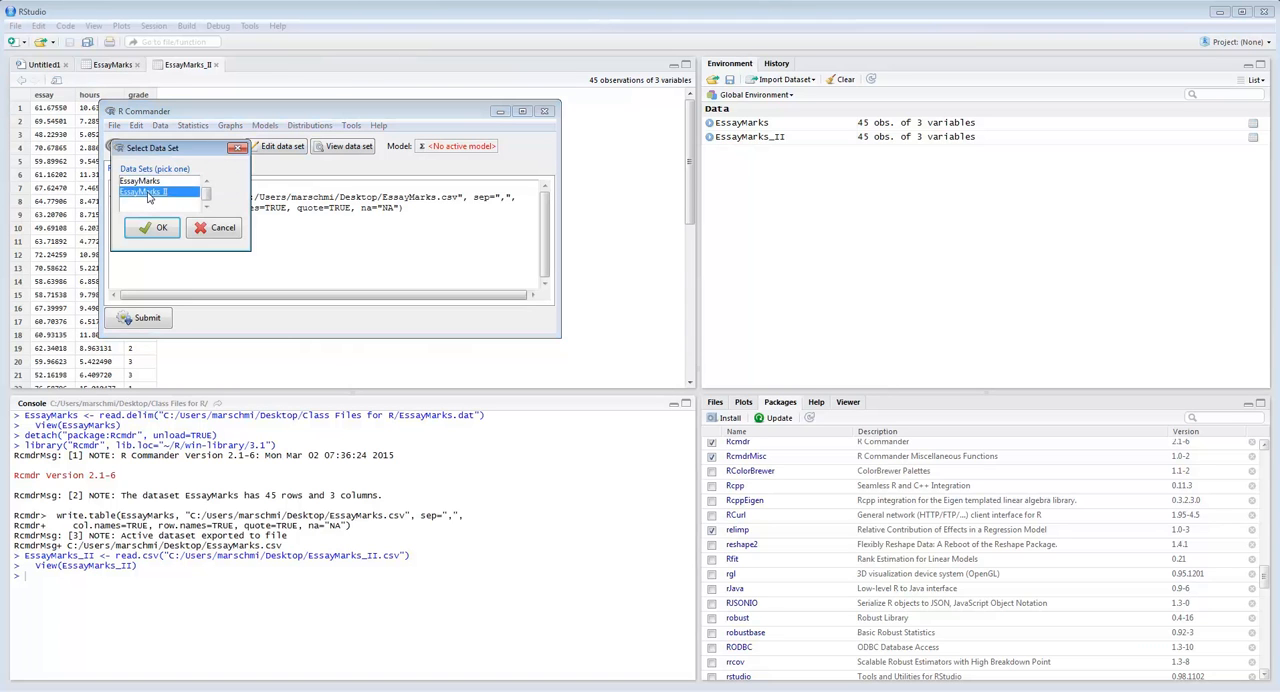